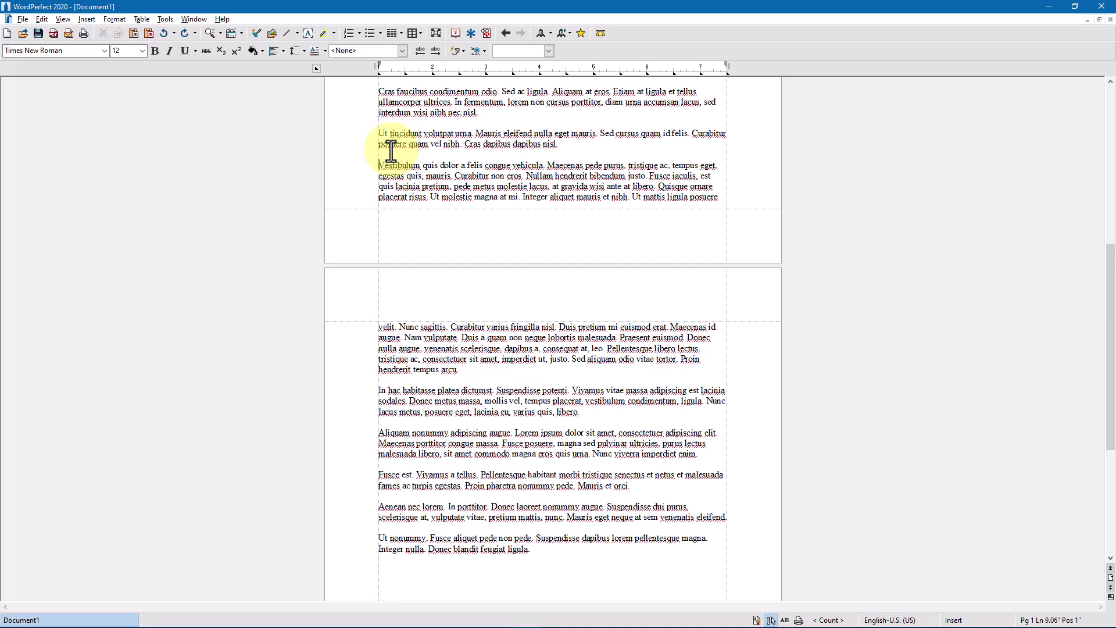
- Select the split Vestibulum paragraph and apply Block protect so it stays whole
{"action": "key", "text": "shift+Down"}
{"action": "key", "text": "shift+Down"}
{"action": "key", "text": "shift+Down"}
{"action": "key", "text": "shift+Down"}
{"action": "key", "text": "shift+Down"}
{"action": "key", "text": "shift+Down"}
{"action": "key", "text": "shift+Down"}
{"action": "key", "text": "shift+Down"}
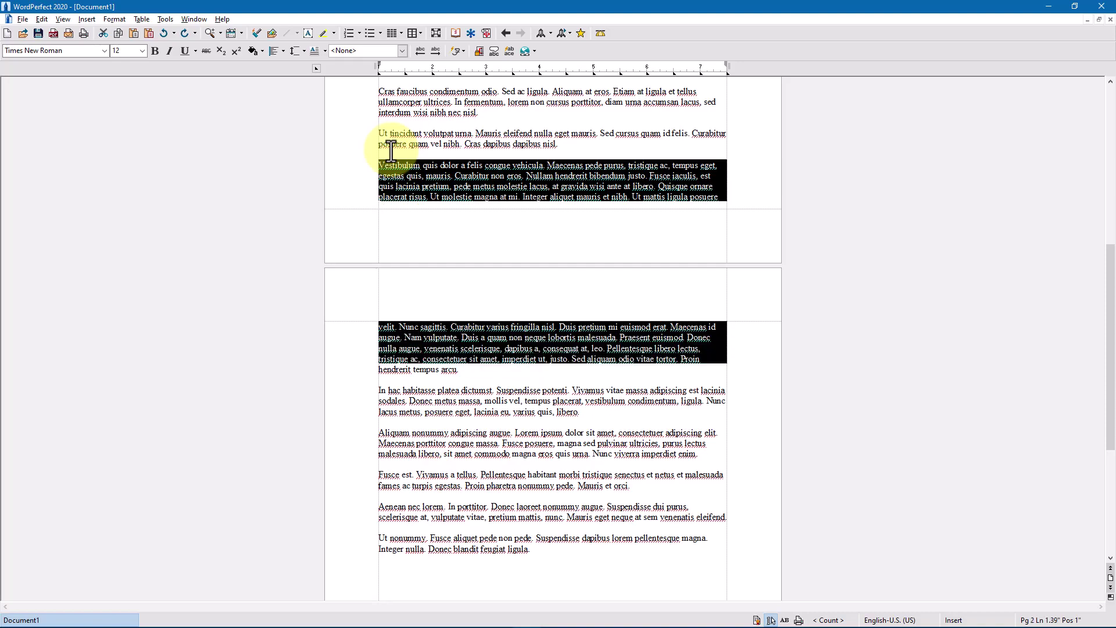
{"action": "key", "text": "shift+Down"}
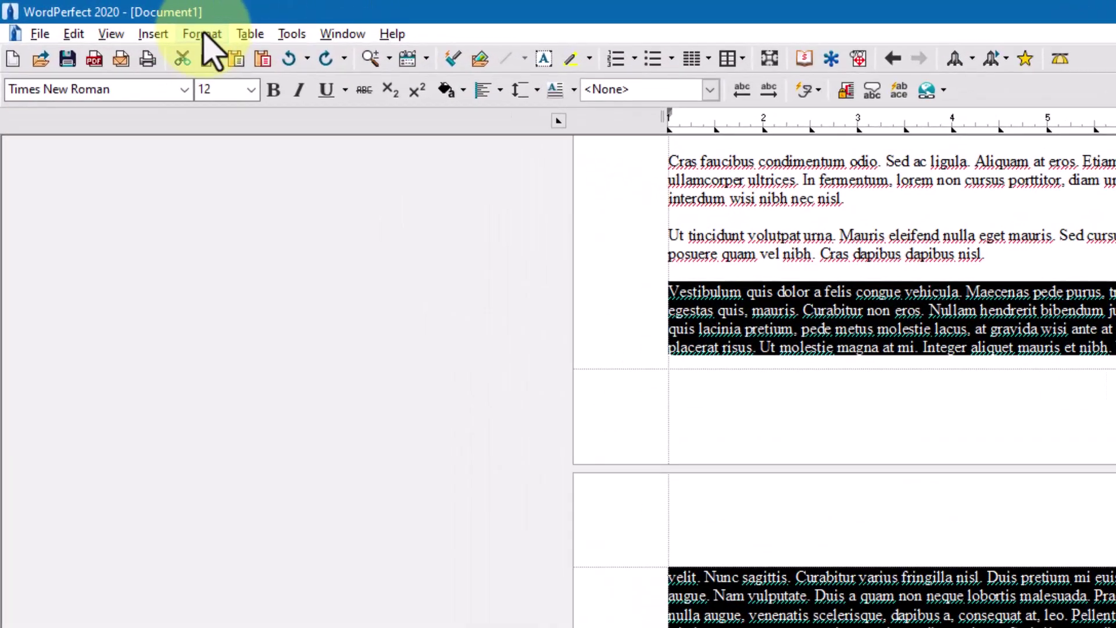
{"action": "left_click", "coordinate": [114, 18]}
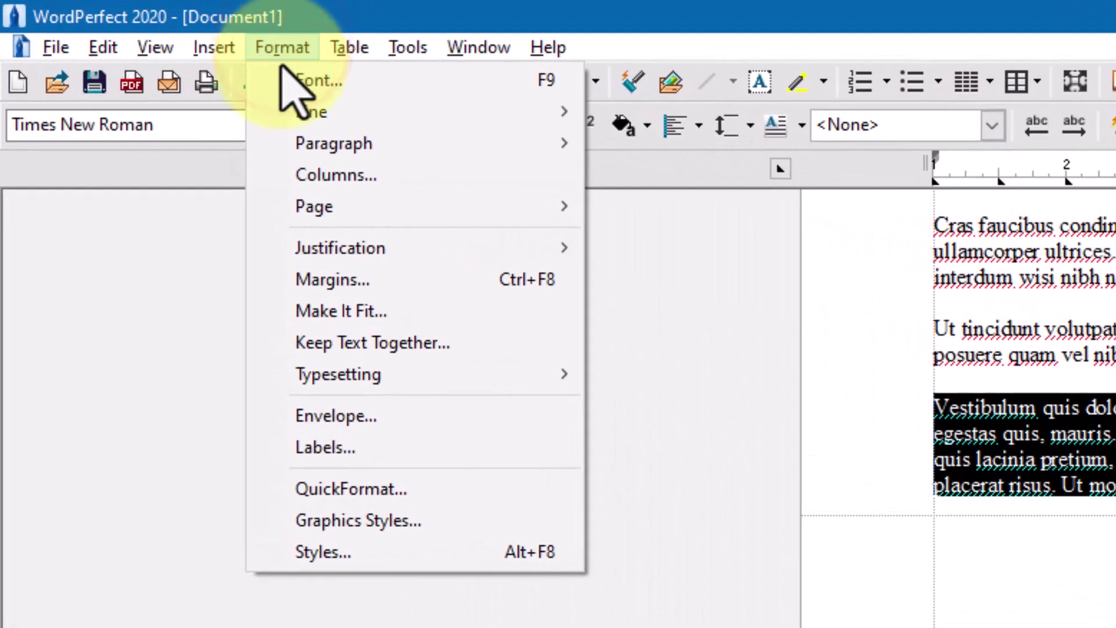
{"action": "left_click", "coordinate": [336, 344]}
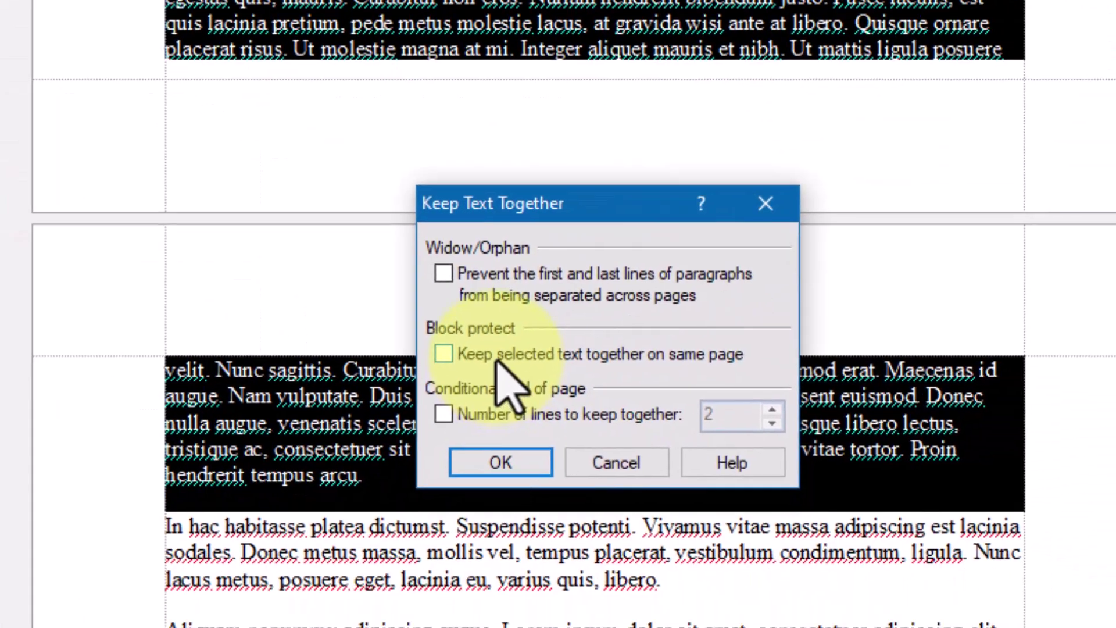
{"action": "left_click", "coordinate": [841, 551]}
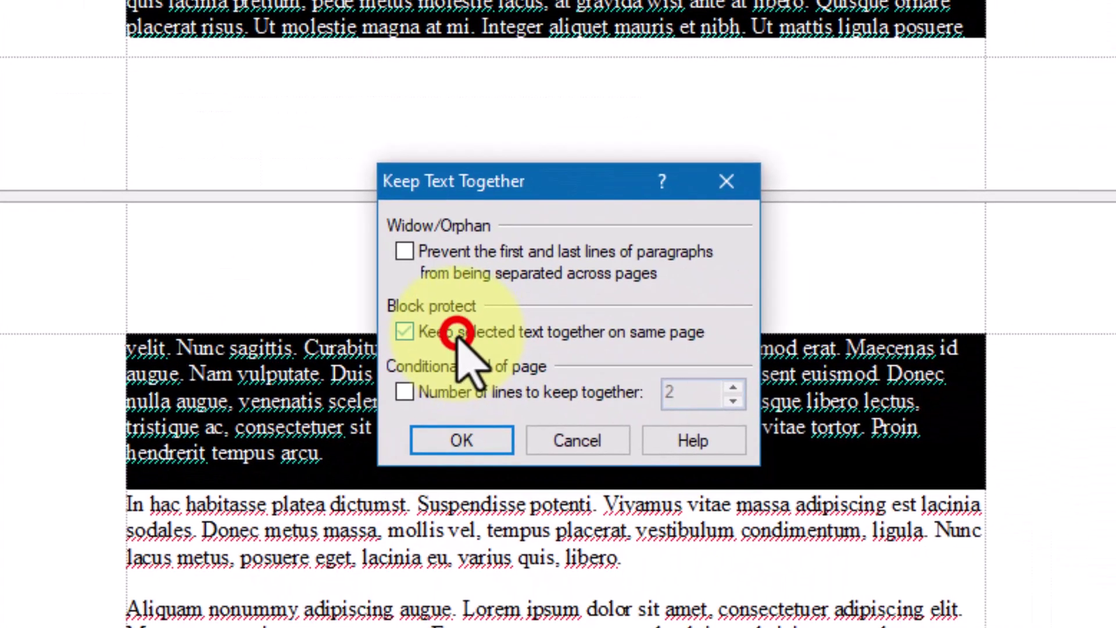
{"action": "left_click", "coordinate": [457, 439]}
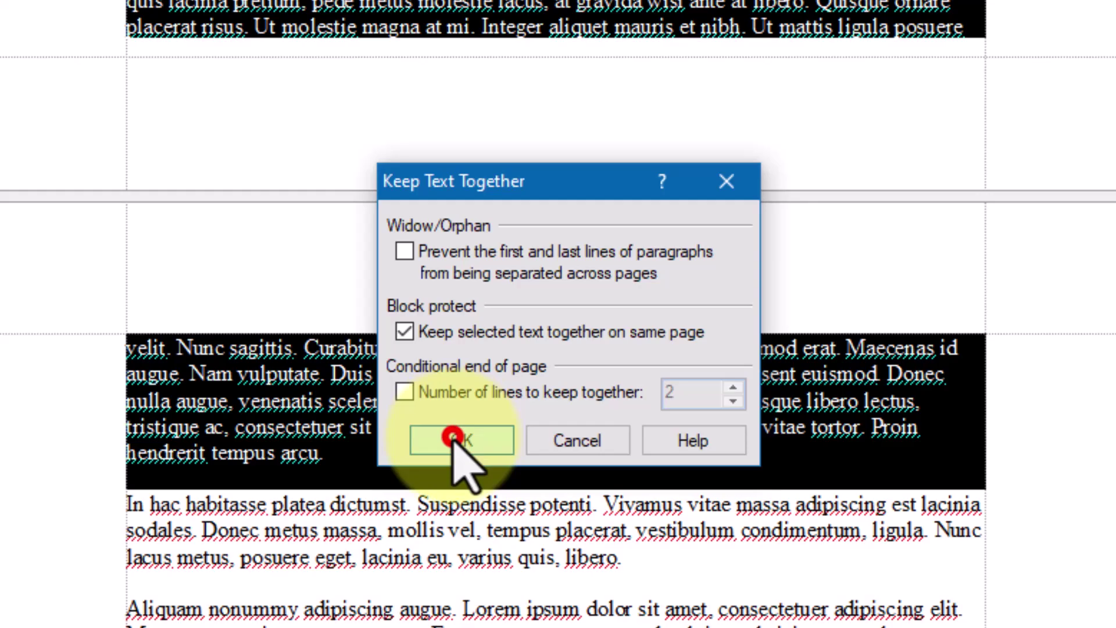
- Deselect the protected Vestibulum paragraph
{"action": "left_click", "coordinate": [436, 609]}
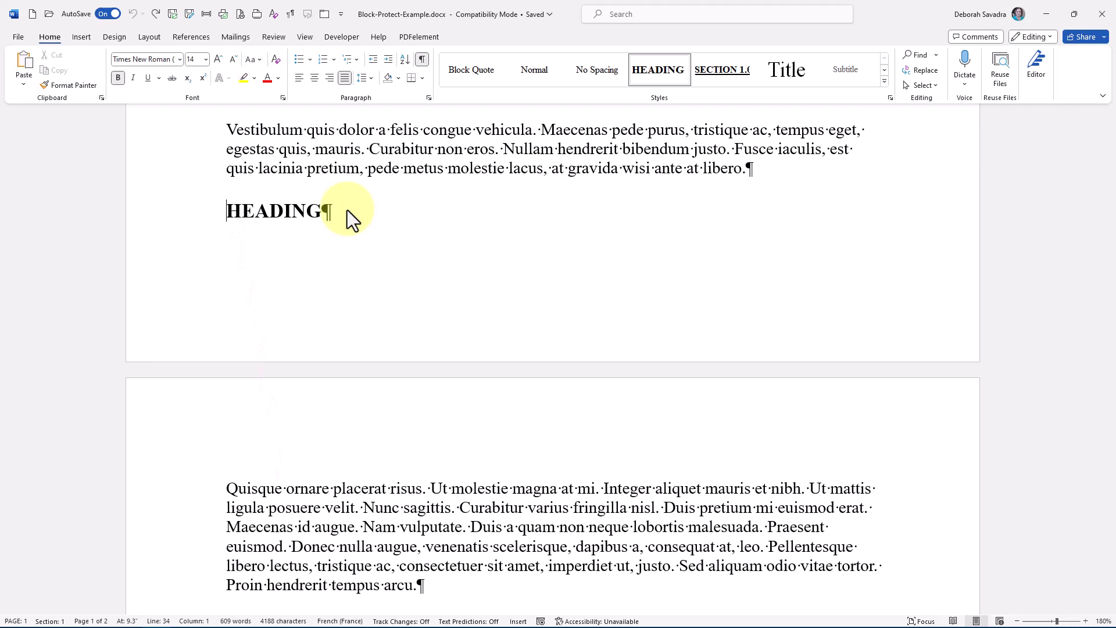
{"action": "key", "text": "Return"}
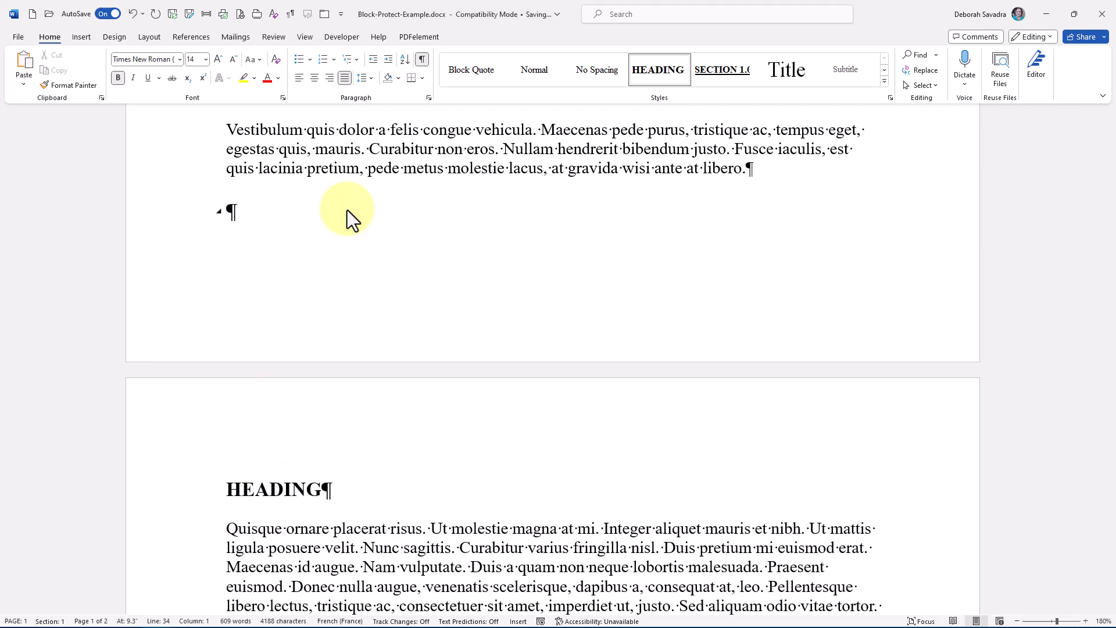
{"action": "left_click", "coordinate": [238, 209]}
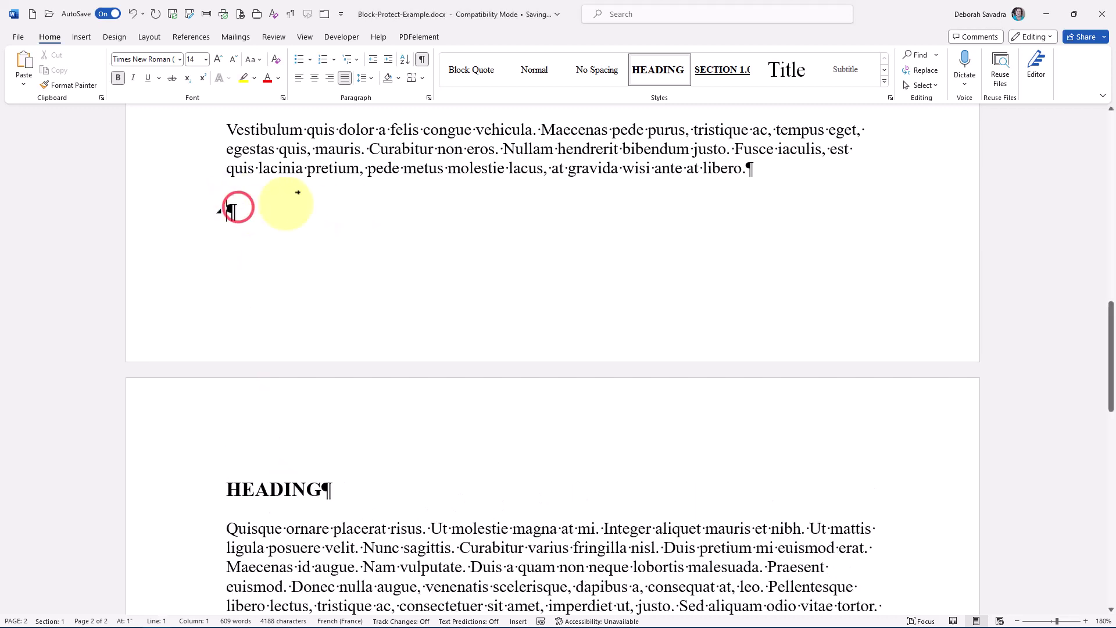
{"action": "type", "text": "Integer ultrices lobortis eros. Pellentesque habitant morbi tristique senectus et netus et malesuada fames ac turpis egestas. Proin semper, ante vitae sollicitudin posuere, metus quam iaculis nibh, vitae scelerisque nunc massa eget pede. Sed velit urna, interdum vel, ultricies vel, faucibus at, quam. Donec elit est, consectetuer eget, consequat quis, tempus quis, wisi."}
{"action": "scroll", "coordinate": [492, 362], "scroll_direction": "down", "scroll_amount": 4}
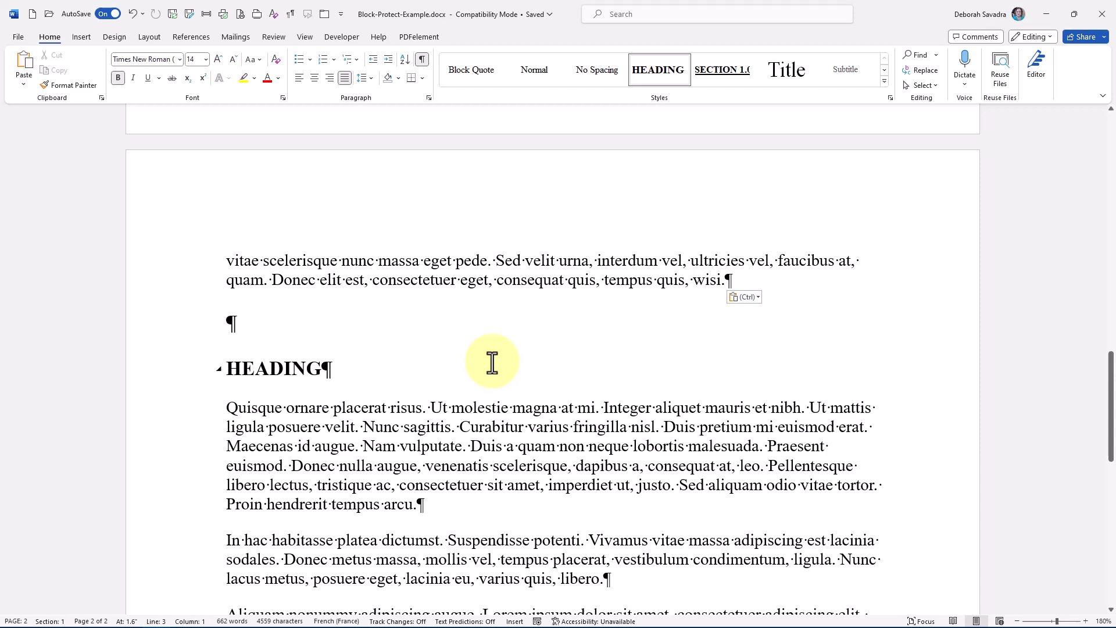
{"action": "key", "text": "ctrl+z"}
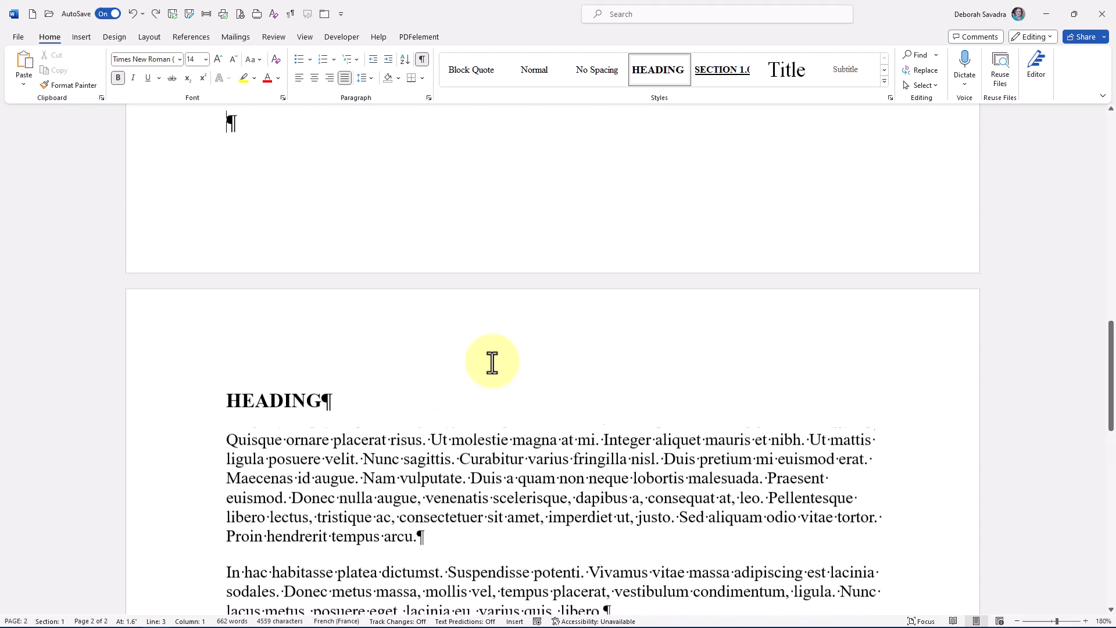
{"action": "scroll", "coordinate": [492, 361], "scroll_direction": "up", "scroll_amount": 3}
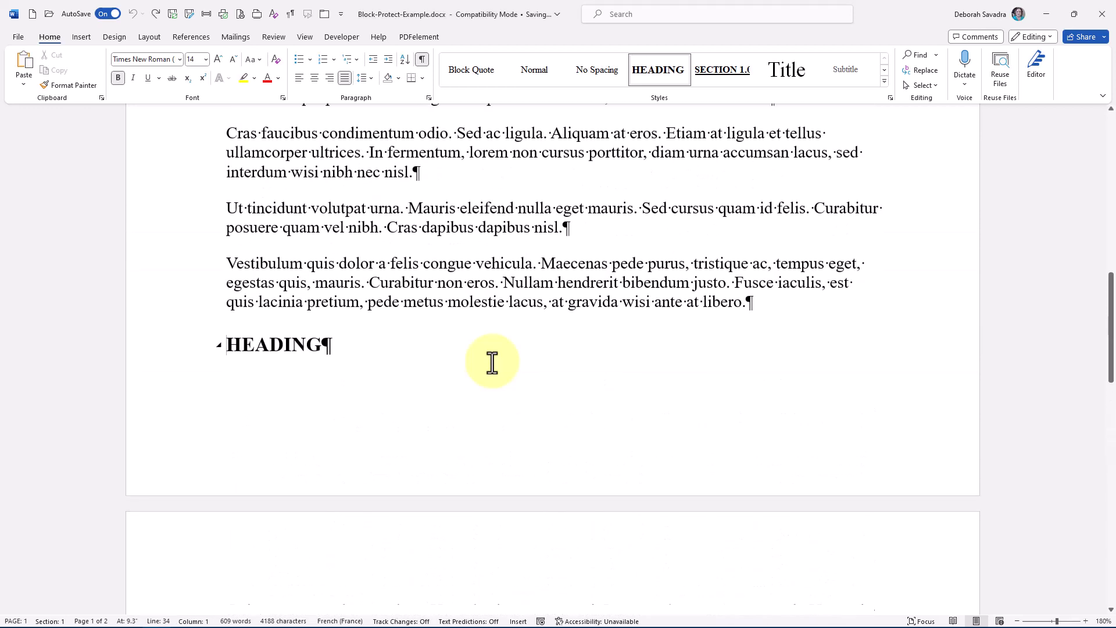
{"action": "scroll", "coordinate": [493, 362], "scroll_direction": "down", "scroll_amount": 2}
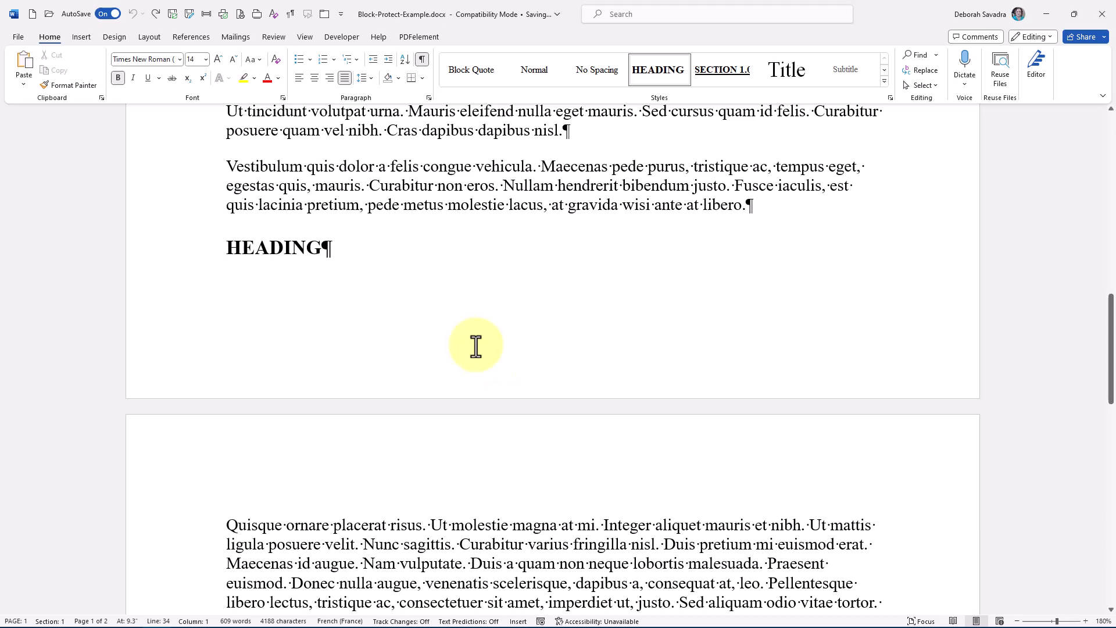
- Turn on Keep with next for the HEADING paragraph so it joins its text on page 2
{"action": "right_click", "coordinate": [306, 250]}
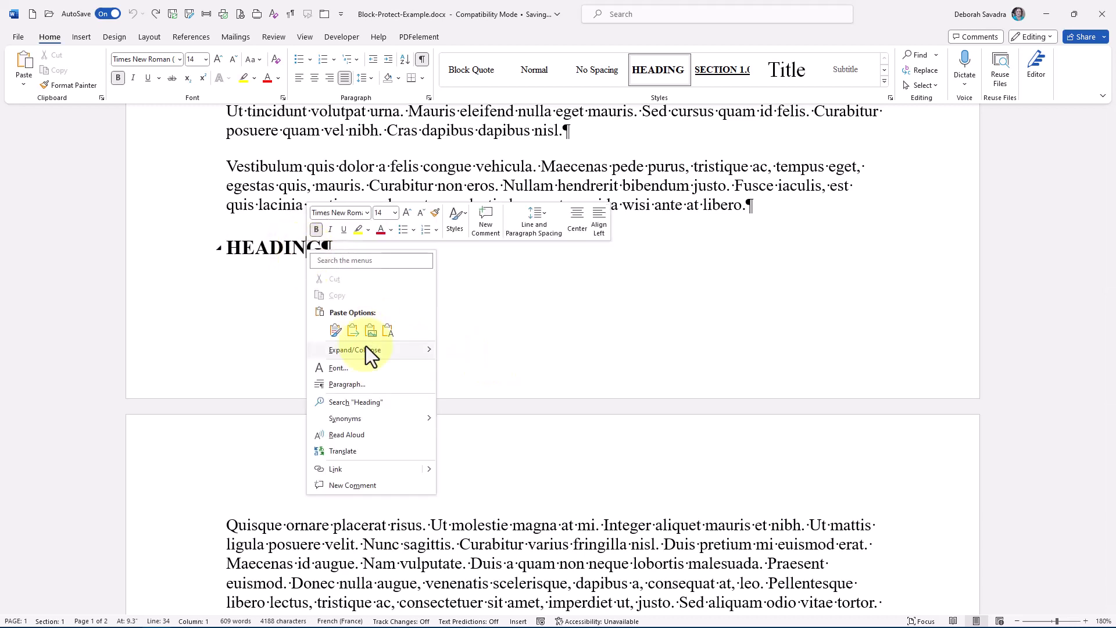
{"action": "left_click", "coordinate": [361, 385]}
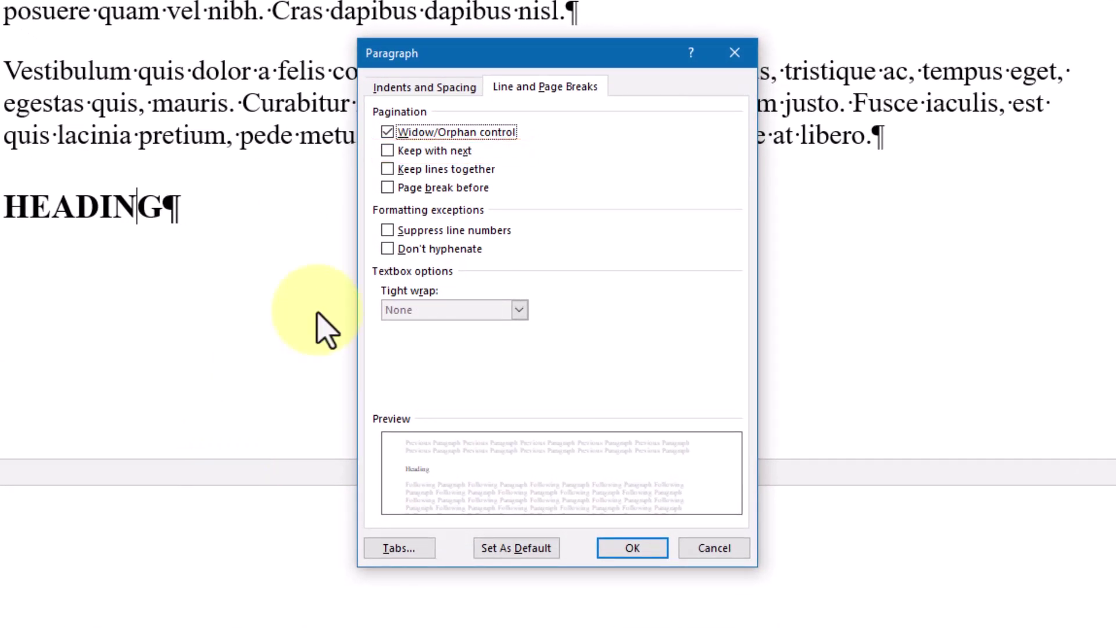
{"action": "left_click", "coordinate": [387, 151]}
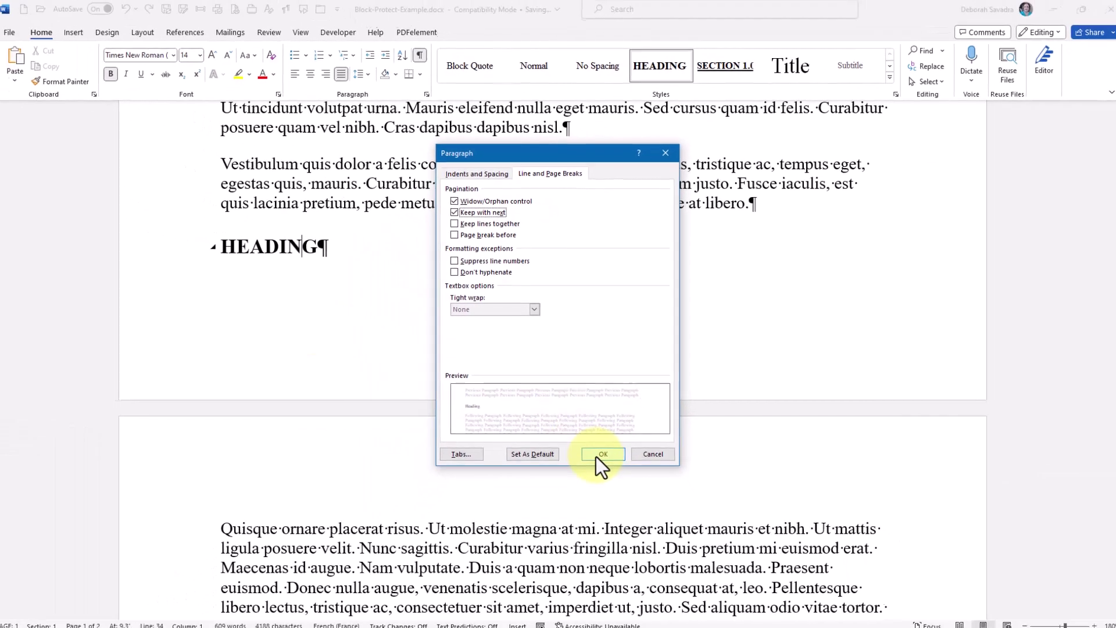
{"action": "left_click", "coordinate": [597, 457]}
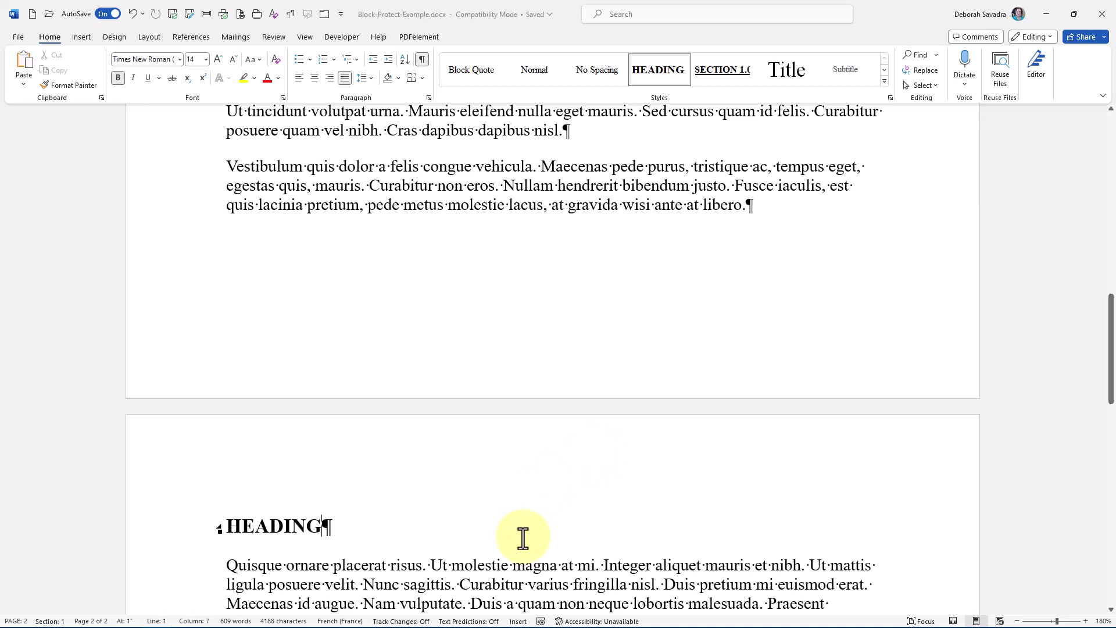
- Change the HEADING paragraph's spacing after from 12 pt to 14 pt
{"action": "key", "text": "Return"}
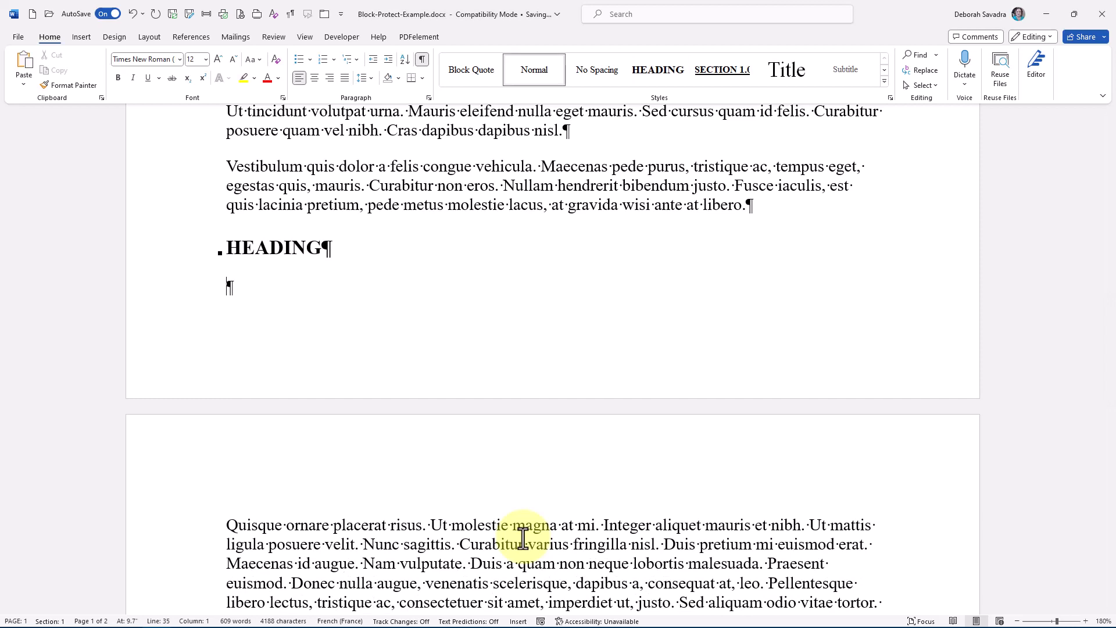
{"action": "key", "text": "BackSpace"}
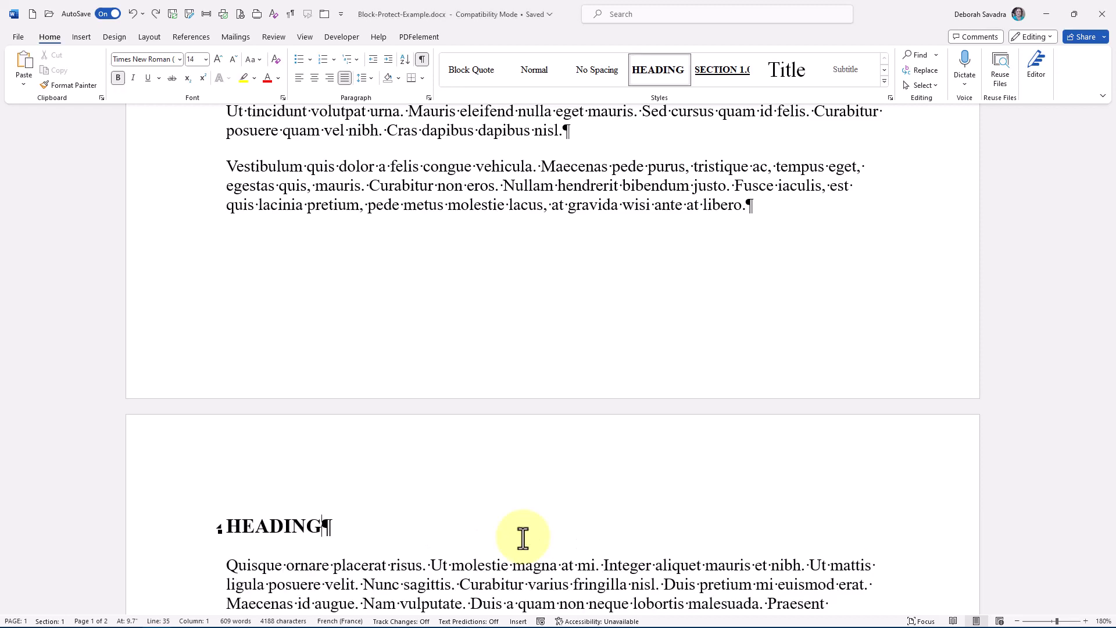
{"action": "right_click", "coordinate": [299, 529]}
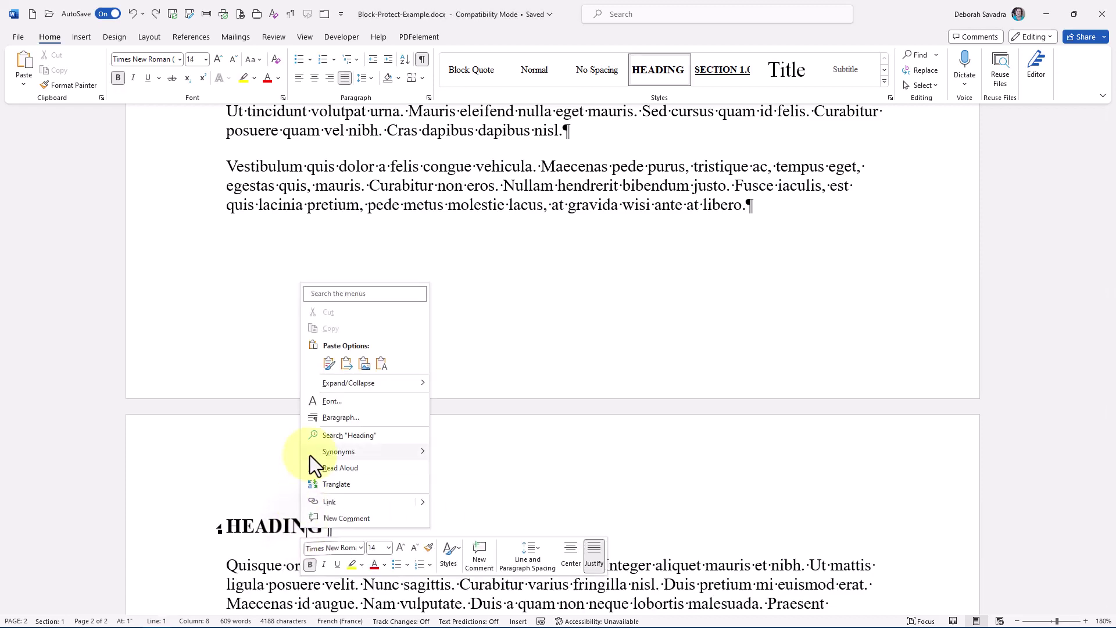
{"action": "left_click", "coordinate": [349, 415]}
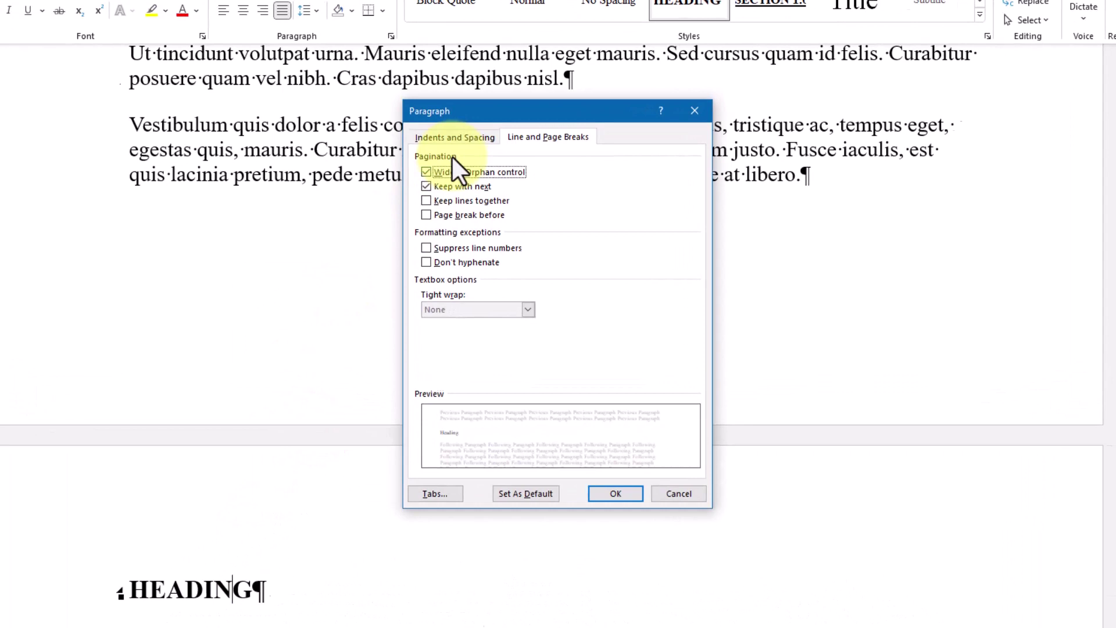
{"action": "left_click", "coordinate": [486, 180]}
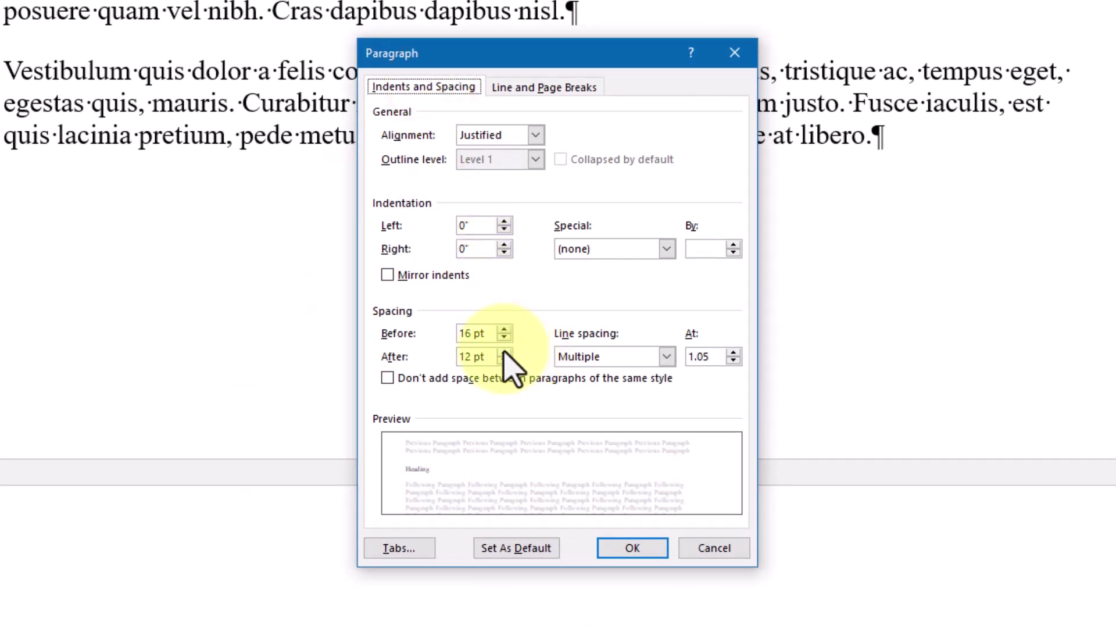
{"action": "left_click", "coordinate": [470, 357]}
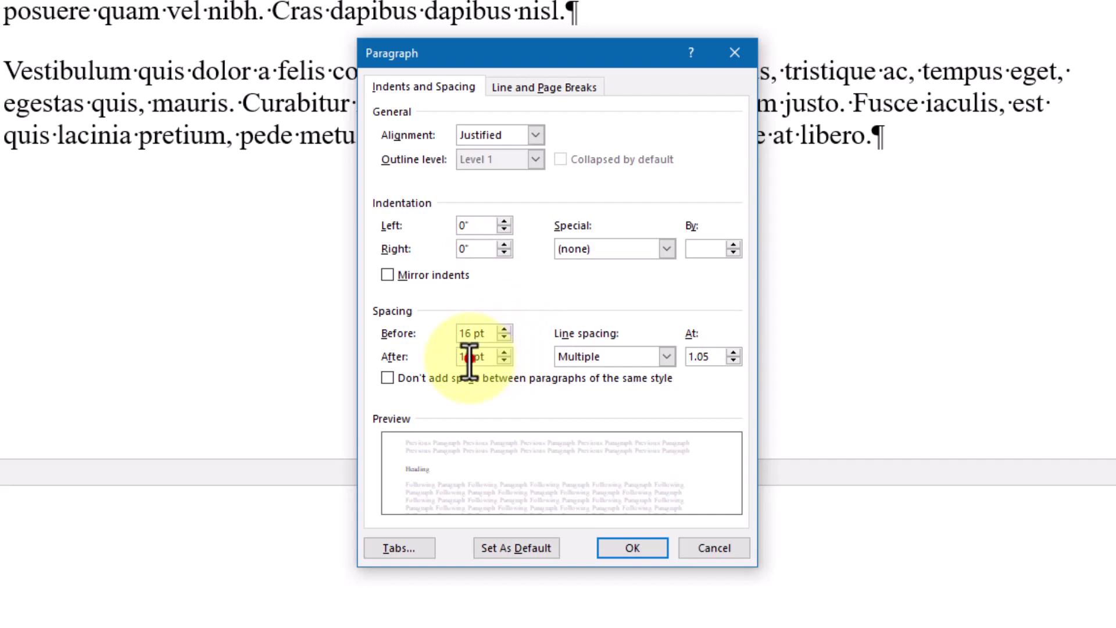
{"action": "type", "text": "4"}
{"action": "key", "text": "Left"}
{"action": "key", "text": "BackSpace"}
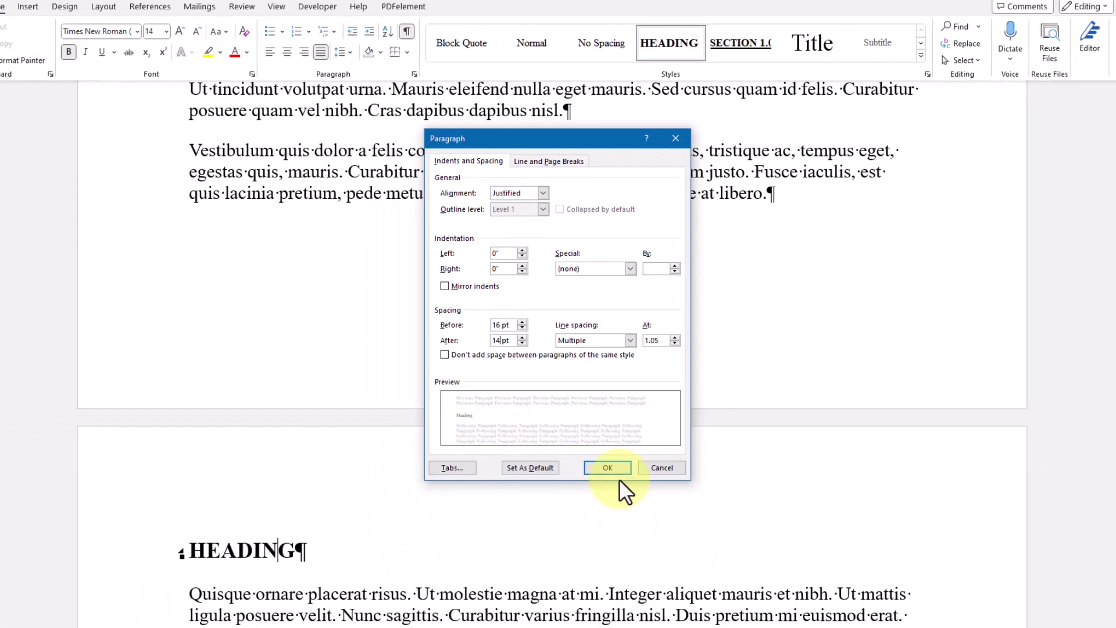
{"action": "left_click", "coordinate": [608, 467]}
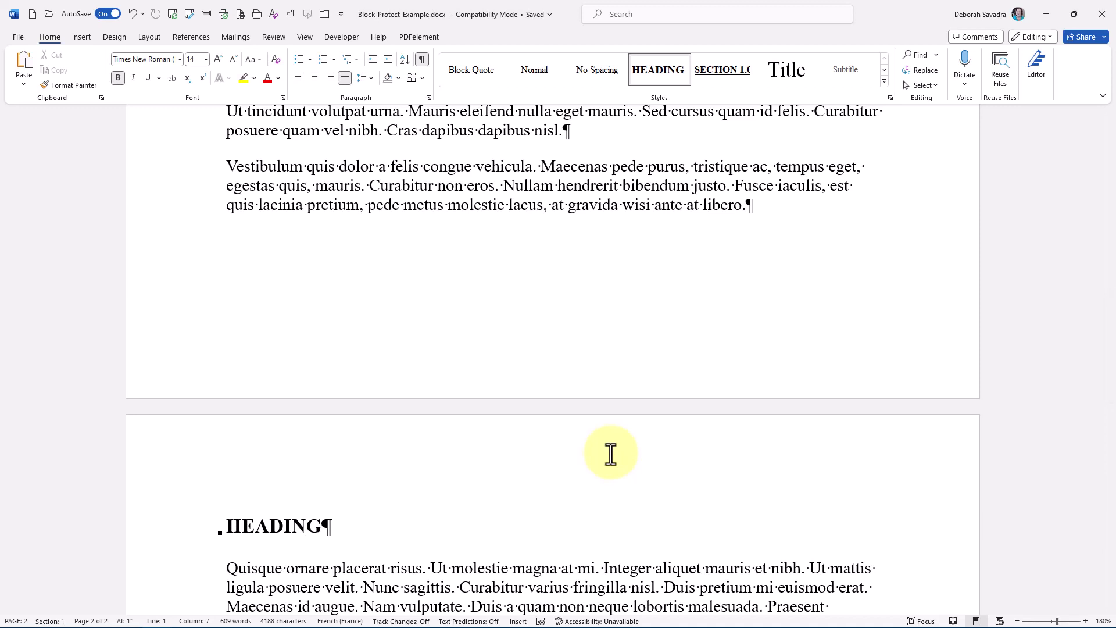
- Reveal the HEADING's formatting with Shift+F1 and open the Heading 1 paragraph style settings
{"action": "right_click", "coordinate": [670, 69]}
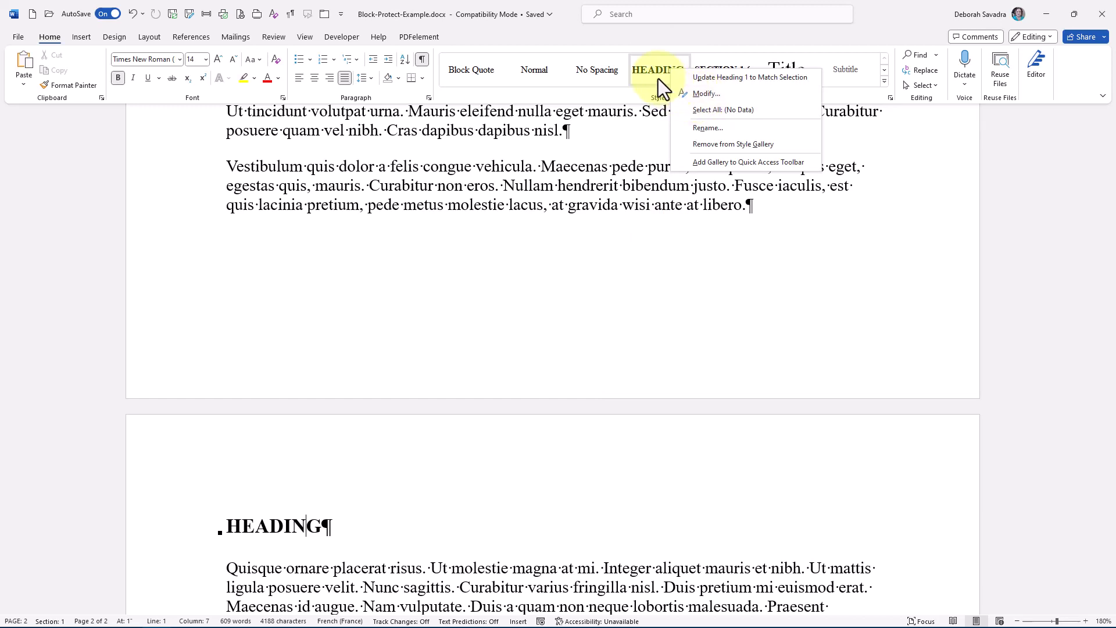
{"action": "left_click", "coordinate": [635, 115]}
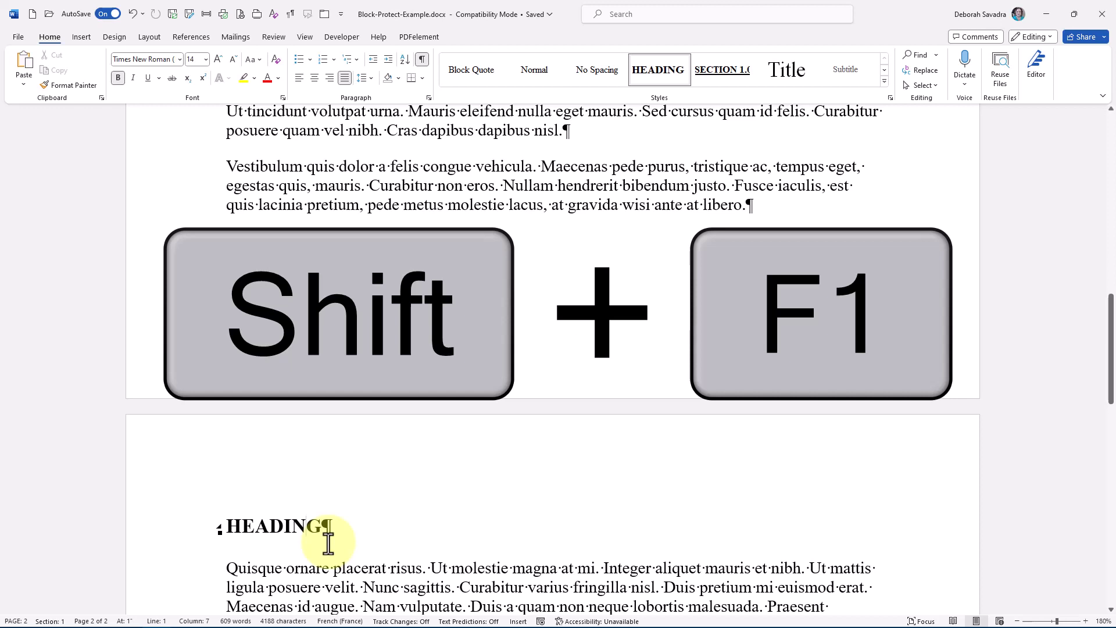
{"action": "key", "text": "shift+F1"}
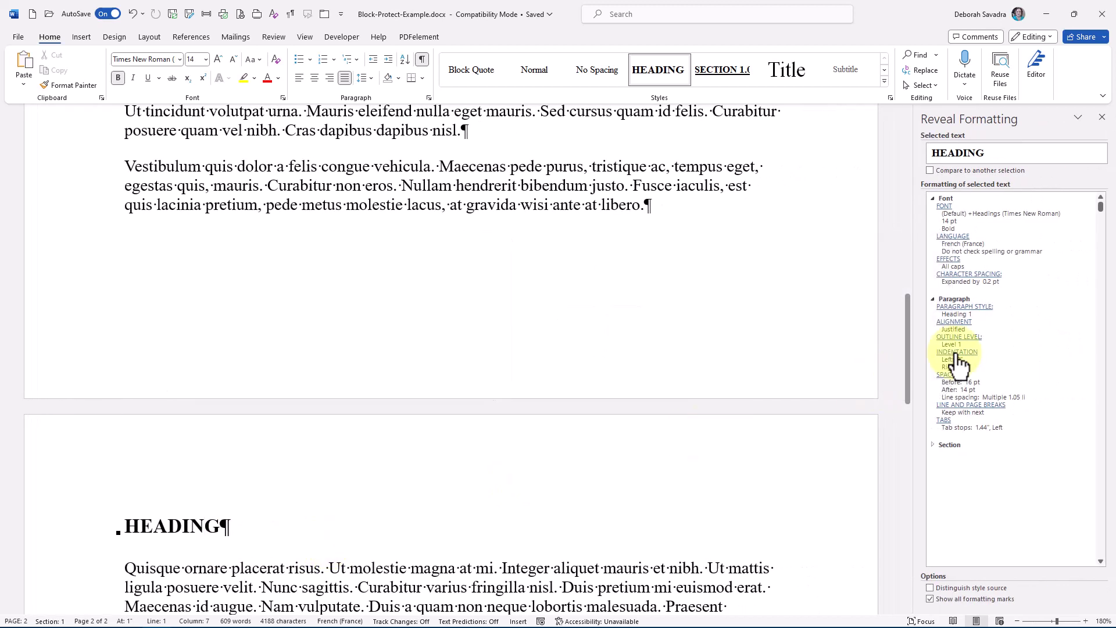
{"action": "left_click", "coordinate": [987, 307]}
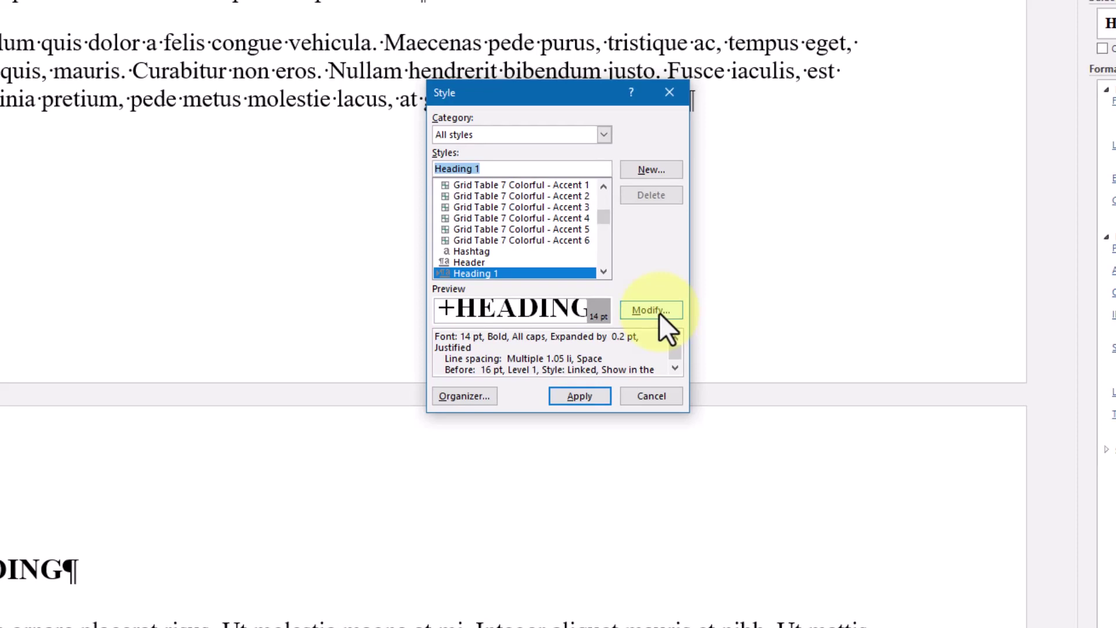
- Modify the Heading 1 style to use Keep with next and 14 pt spacing after
{"action": "left_click", "coordinate": [650, 310]}
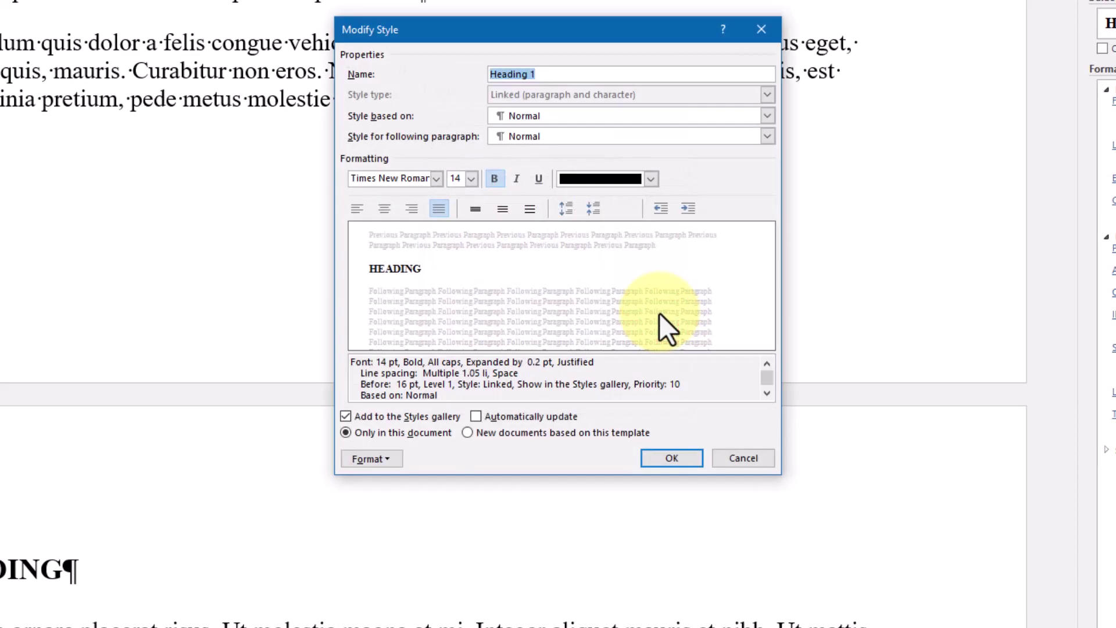
{"action": "left_click", "coordinate": [382, 459]}
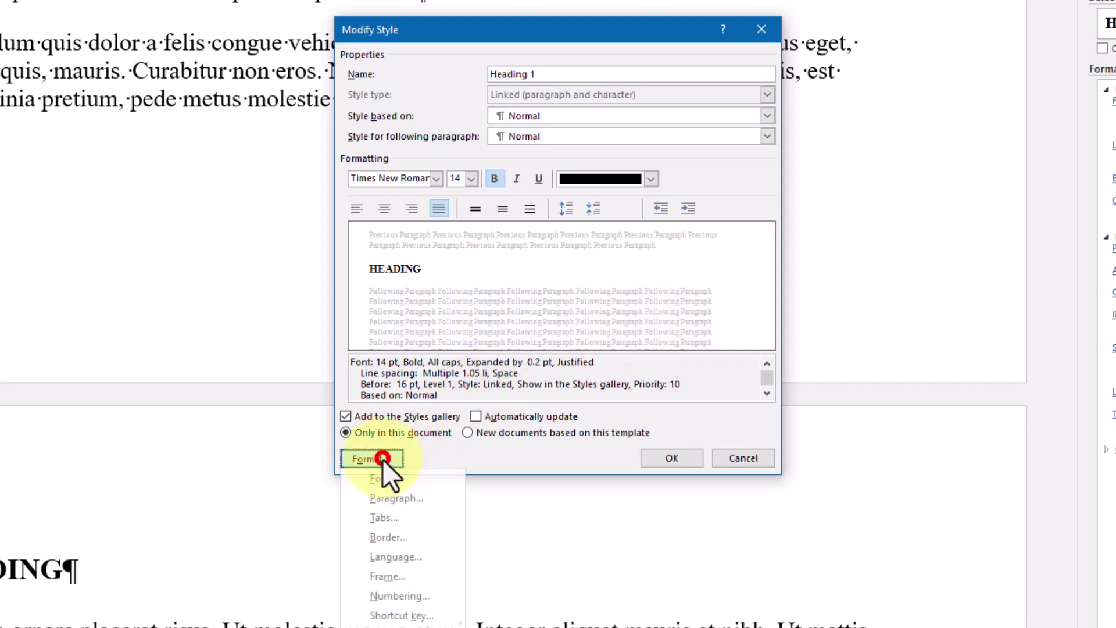
{"action": "left_click", "coordinate": [405, 499]}
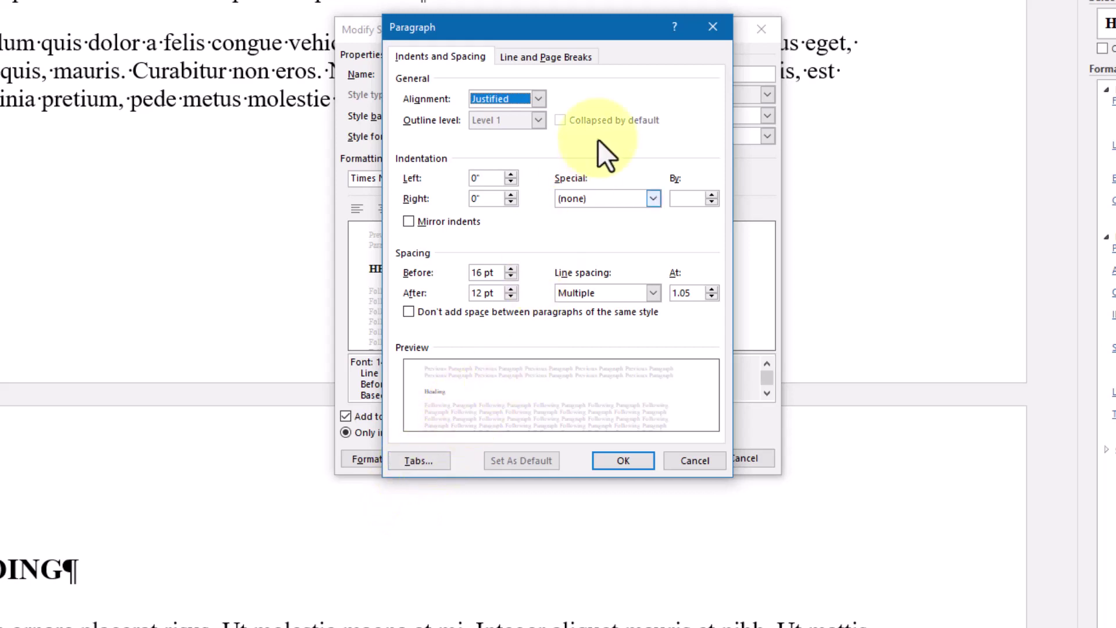
{"action": "left_click", "coordinate": [583, 56]}
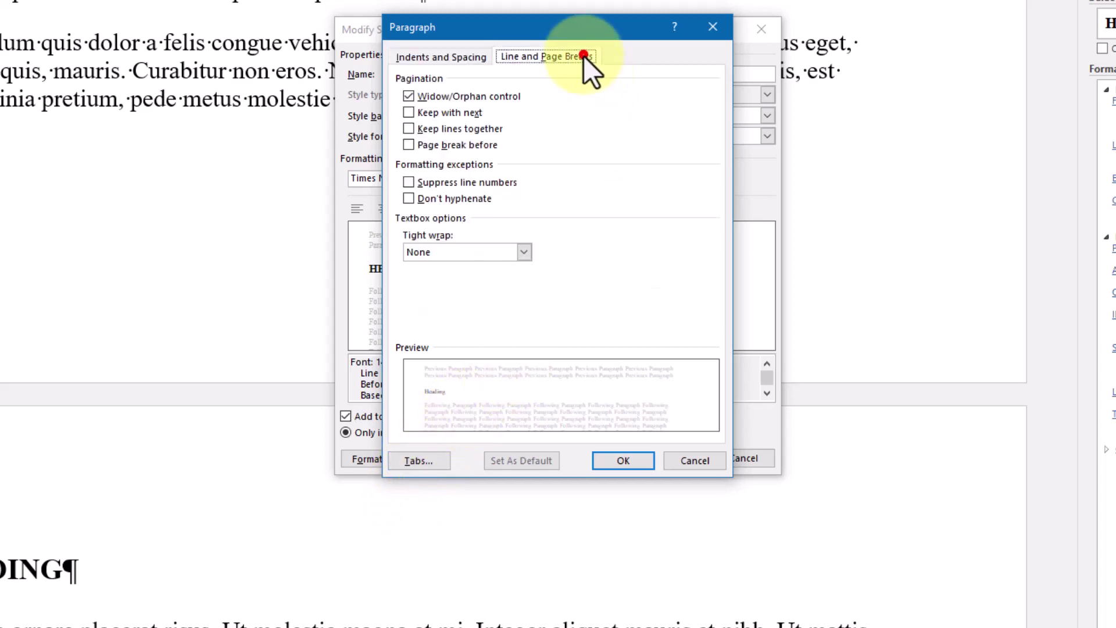
{"action": "left_click", "coordinate": [460, 113]}
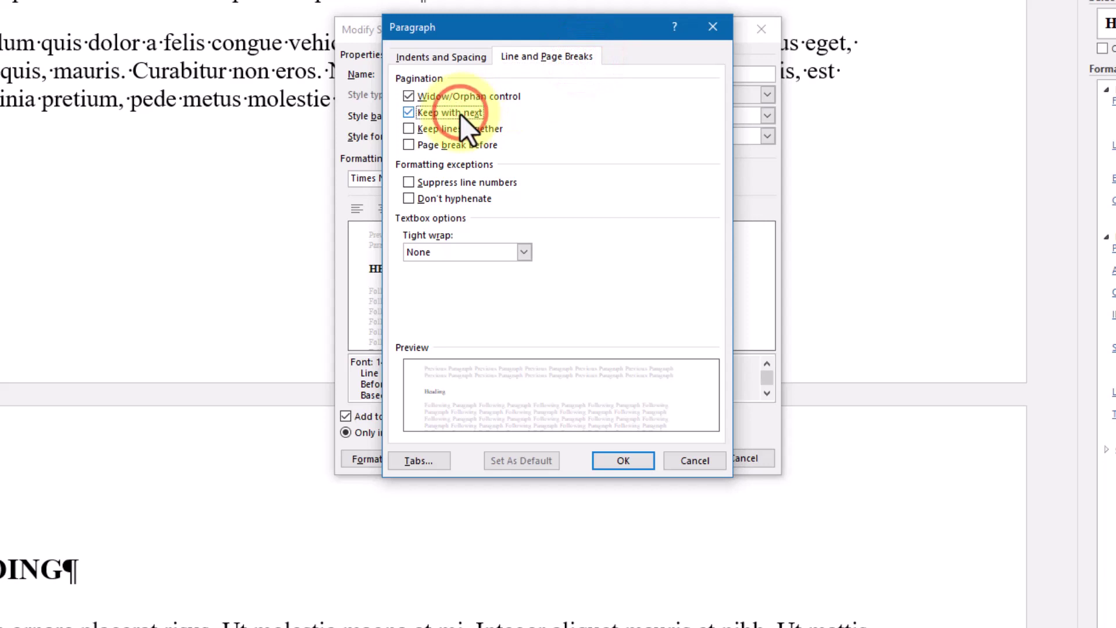
{"action": "left_click", "coordinate": [462, 60]}
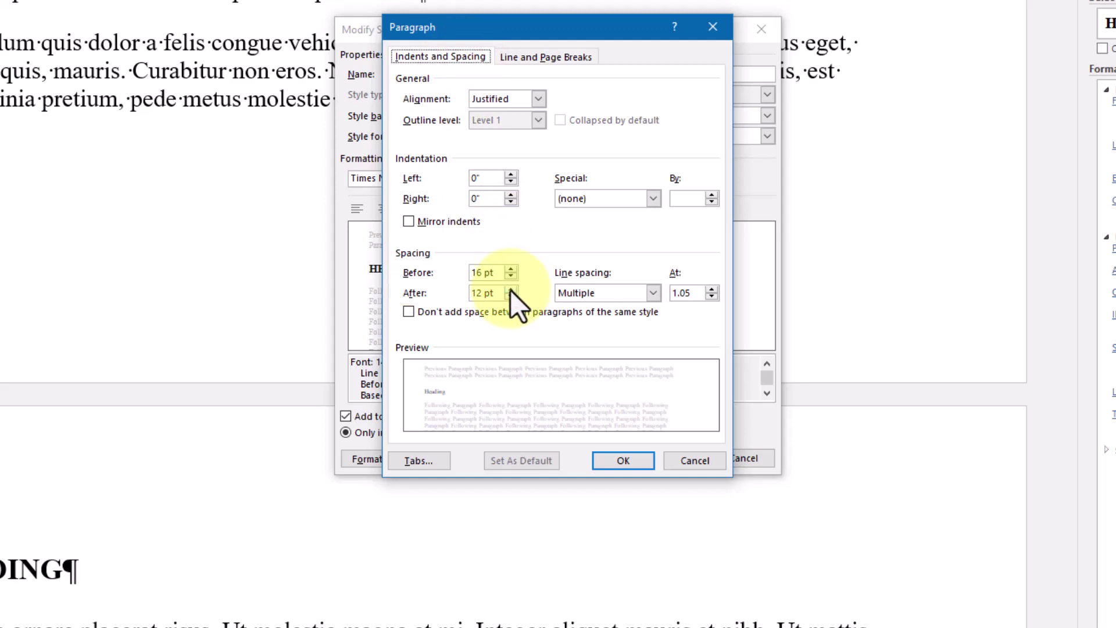
{"action": "left_click", "coordinate": [482, 292]}
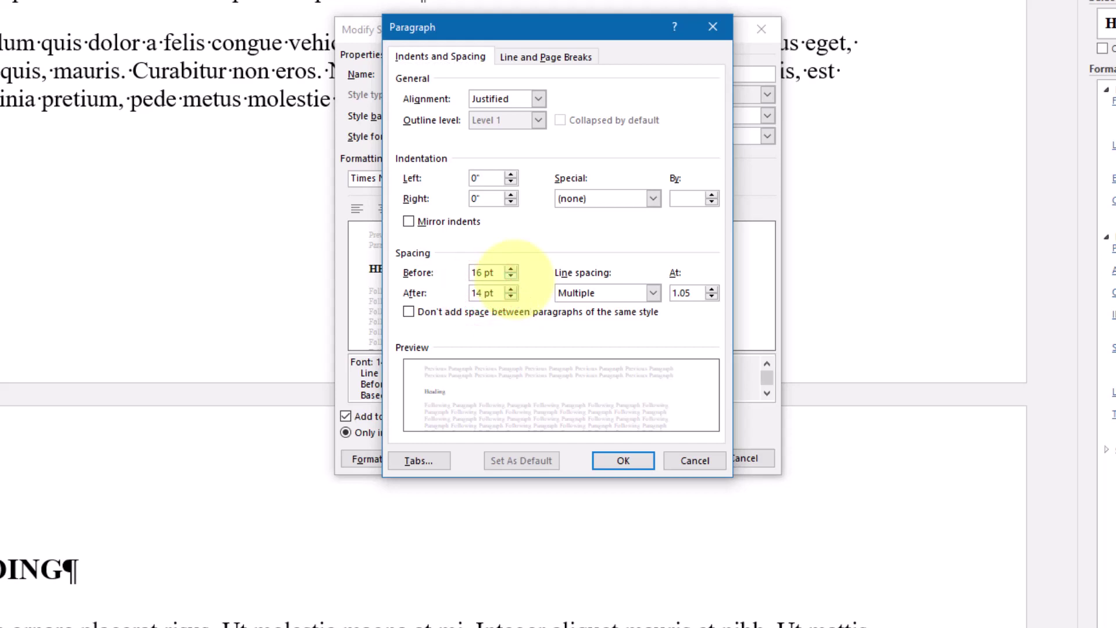
{"action": "left_click", "coordinate": [601, 458]}
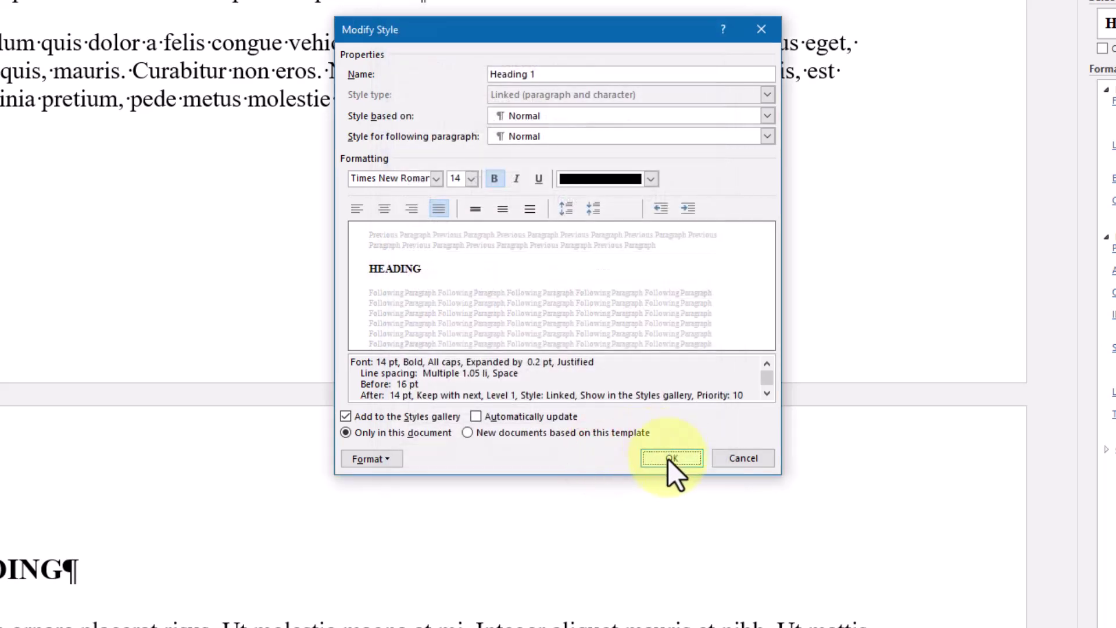
{"action": "left_click", "coordinate": [667, 458]}
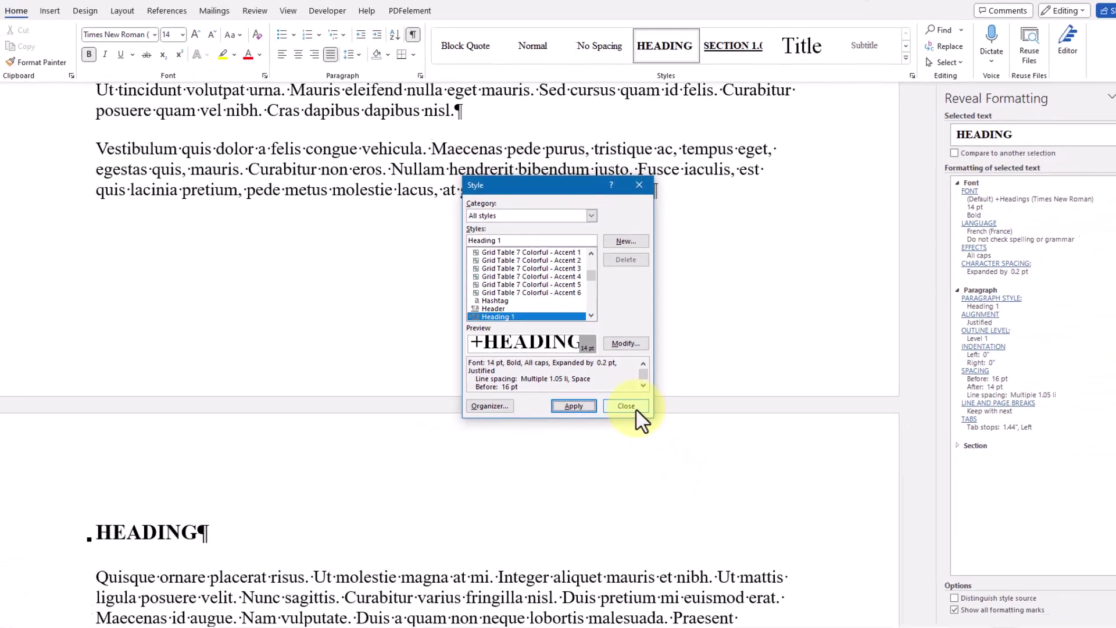
{"action": "left_click", "coordinate": [630, 410]}
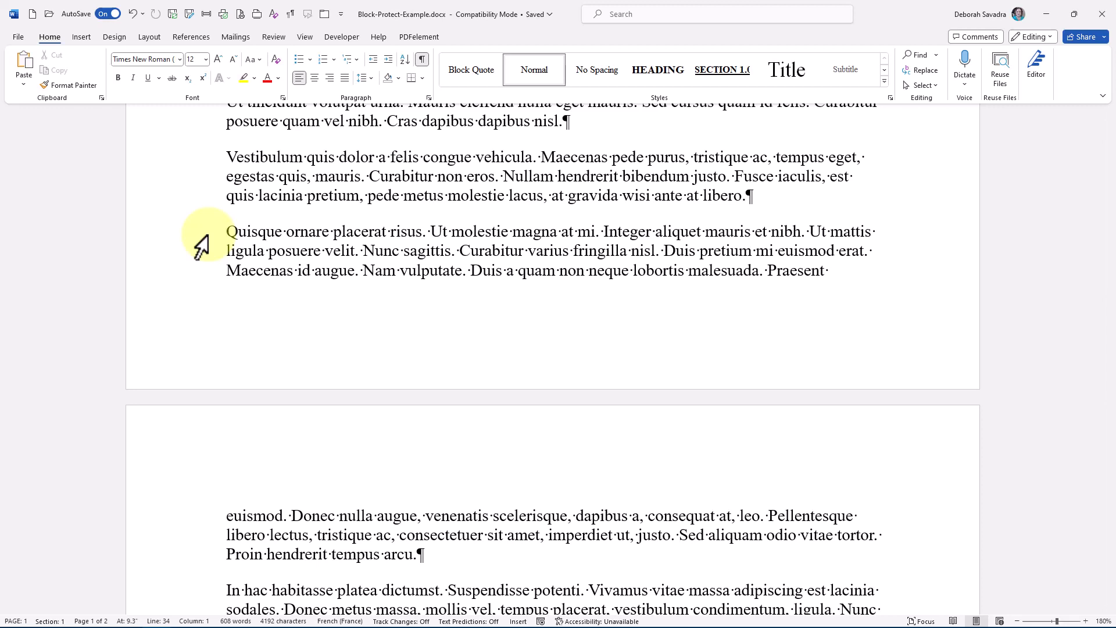
- Apply Keep lines together to the Quisque paragraph so none of its lines are split
{"action": "left_click_drag", "start_coordinate": [208, 236], "coordinate": [203, 545]}
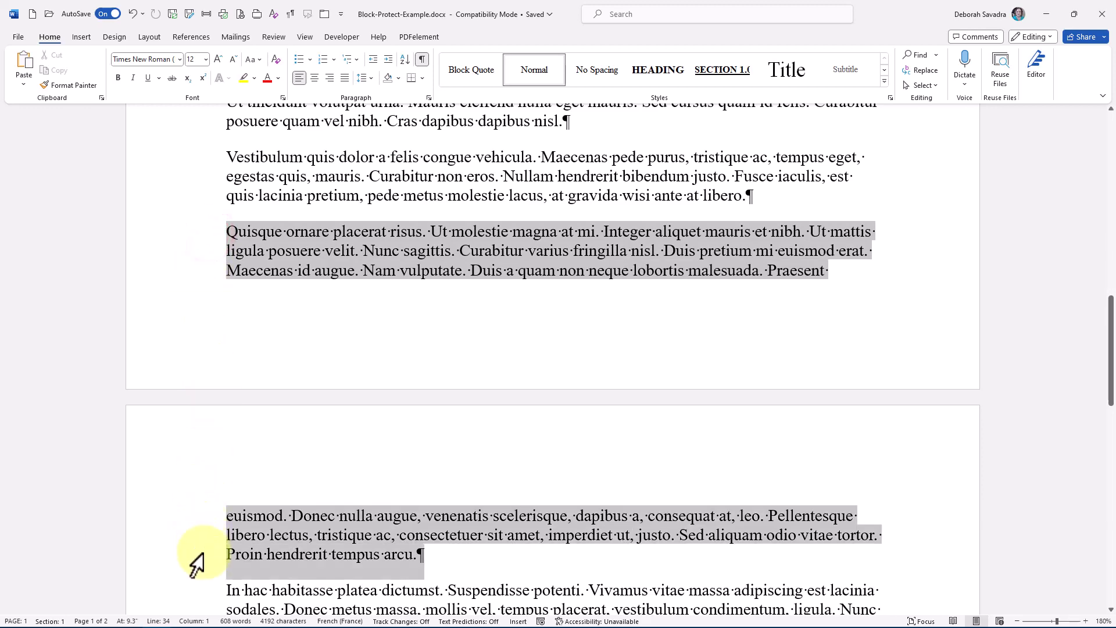
{"action": "left_click", "coordinate": [199, 556]}
{"action": "right_click", "coordinate": [334, 550]}
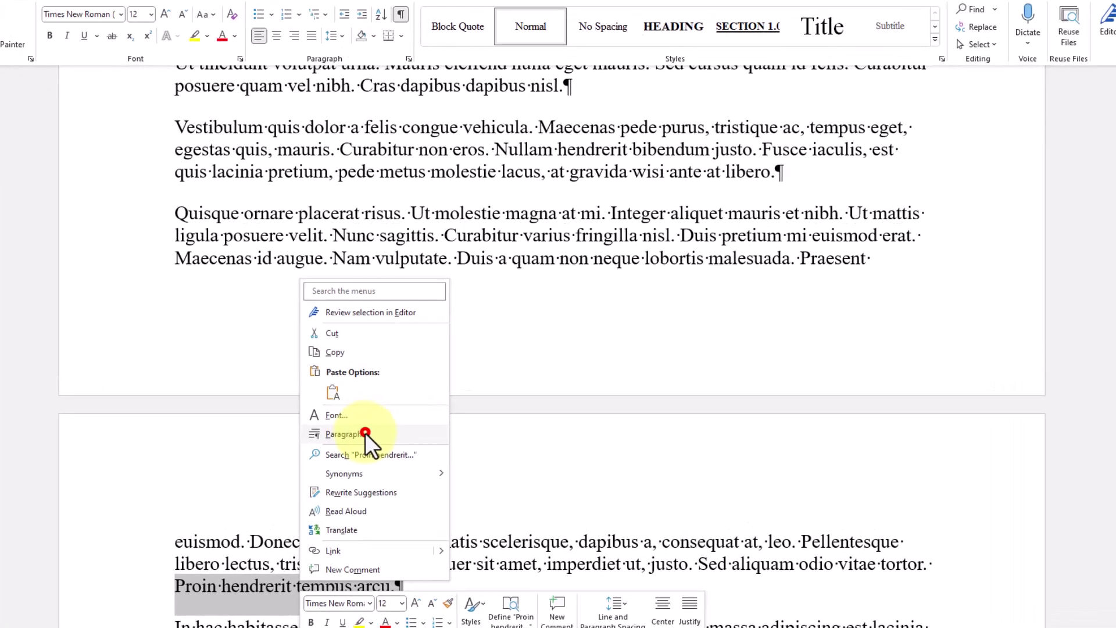
{"action": "left_click", "coordinate": [365, 432]}
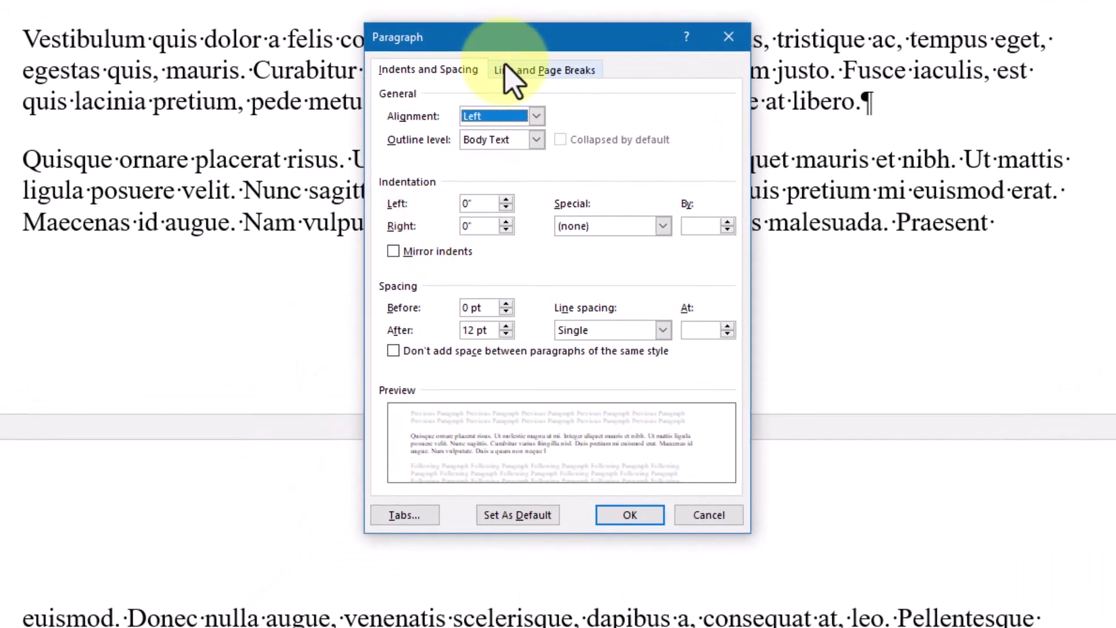
{"action": "left_click", "coordinate": [506, 69]}
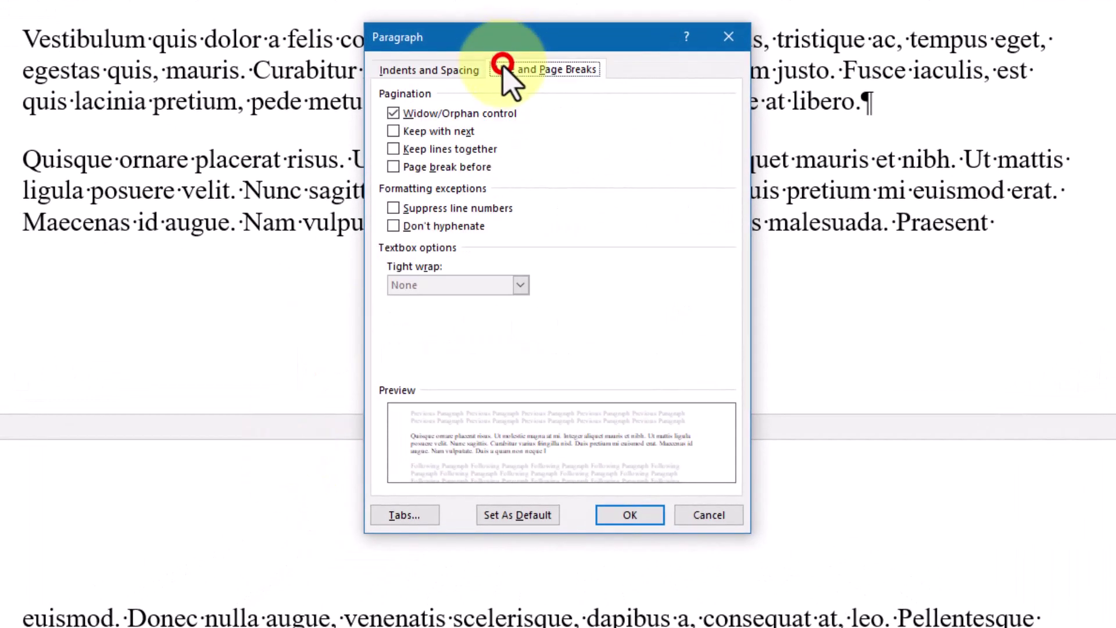
{"action": "left_click", "coordinate": [462, 149]}
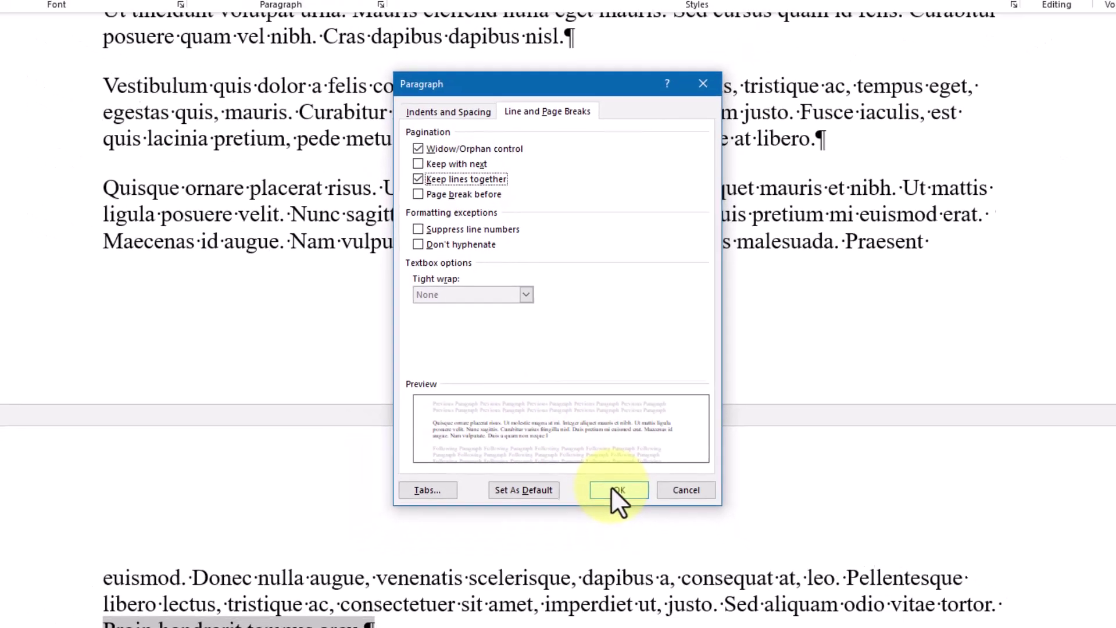
{"action": "left_click", "coordinate": [613, 489]}
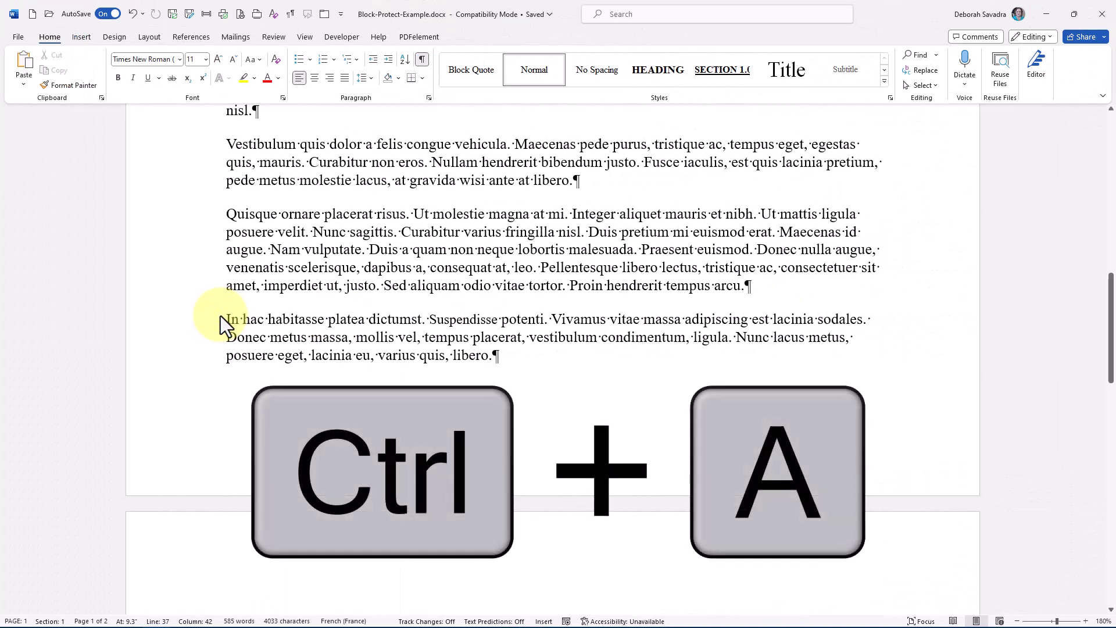
- Select the whole document and enable Widow/Orphan control for every paragraph
{"action": "key", "text": "ctrl+a"}
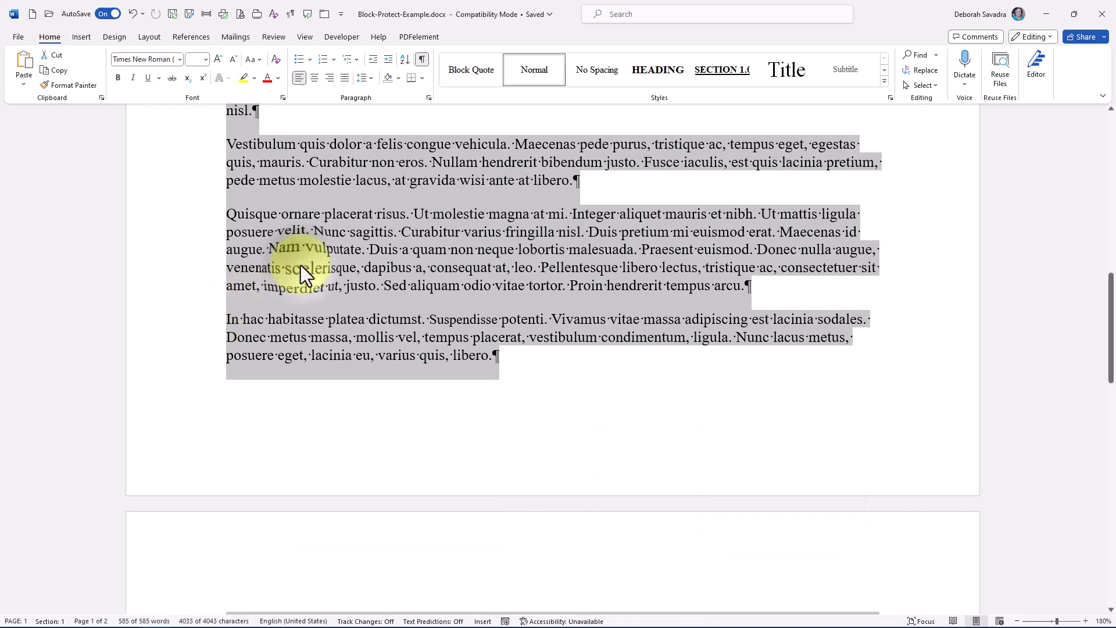
{"action": "right_click", "coordinate": [301, 265]}
{"action": "left_click", "coordinate": [330, 402]}
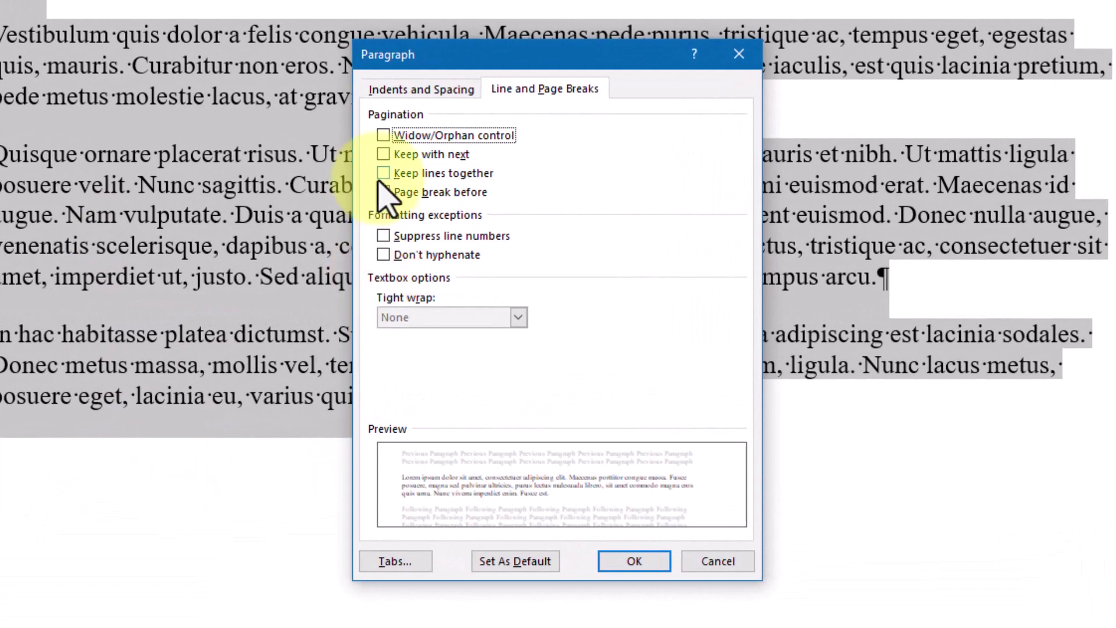
{"action": "left_click", "coordinate": [382, 135]}
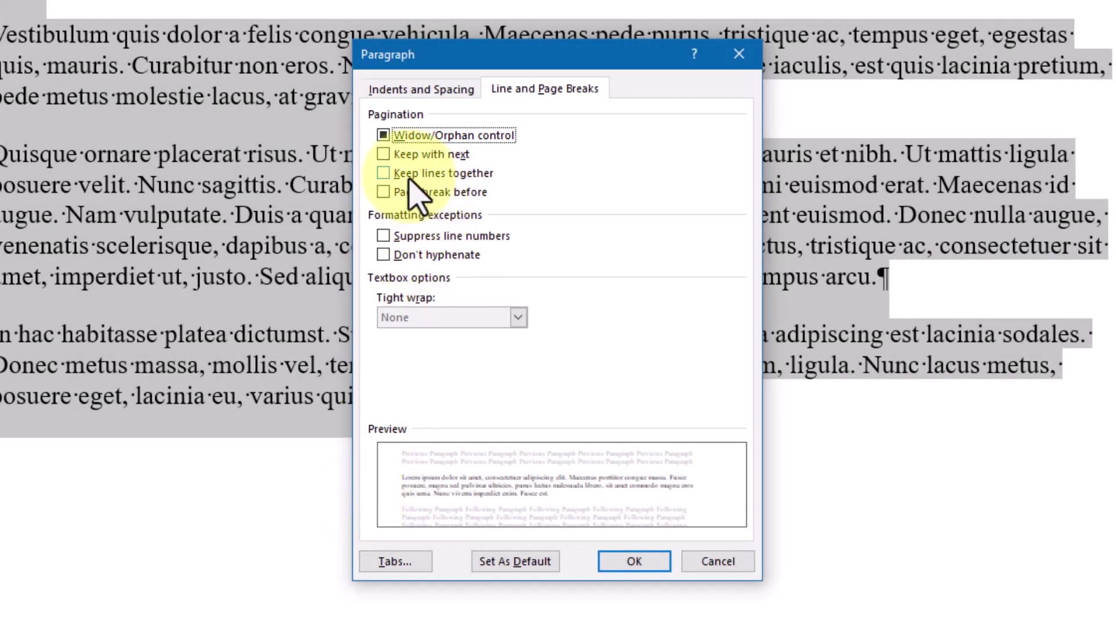
{"action": "left_click", "coordinate": [383, 135]}
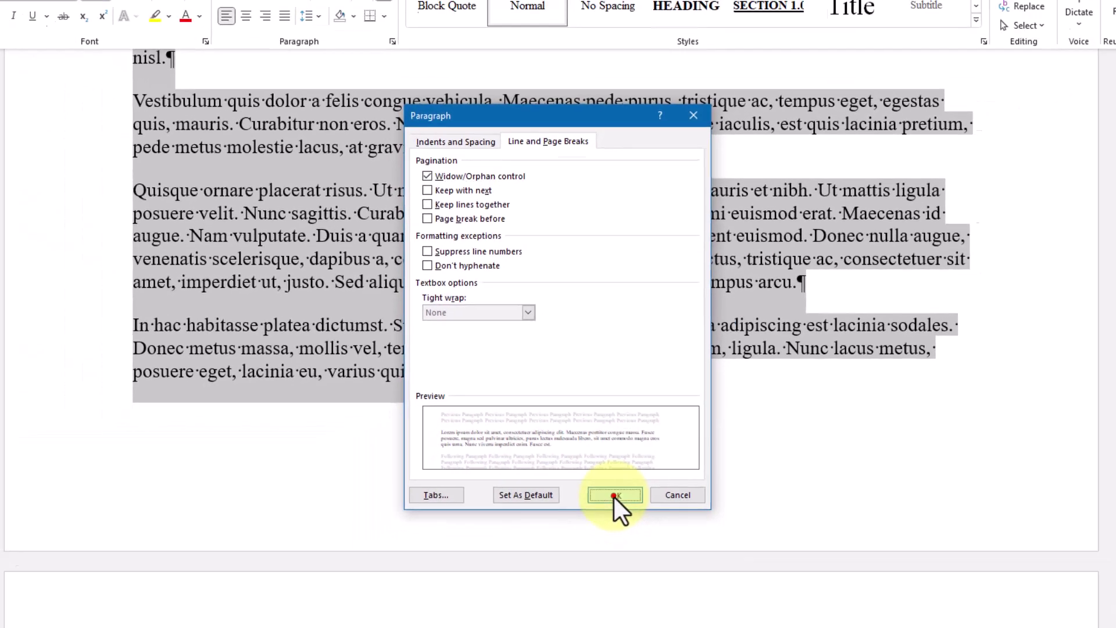
{"action": "left_click", "coordinate": [633, 561]}
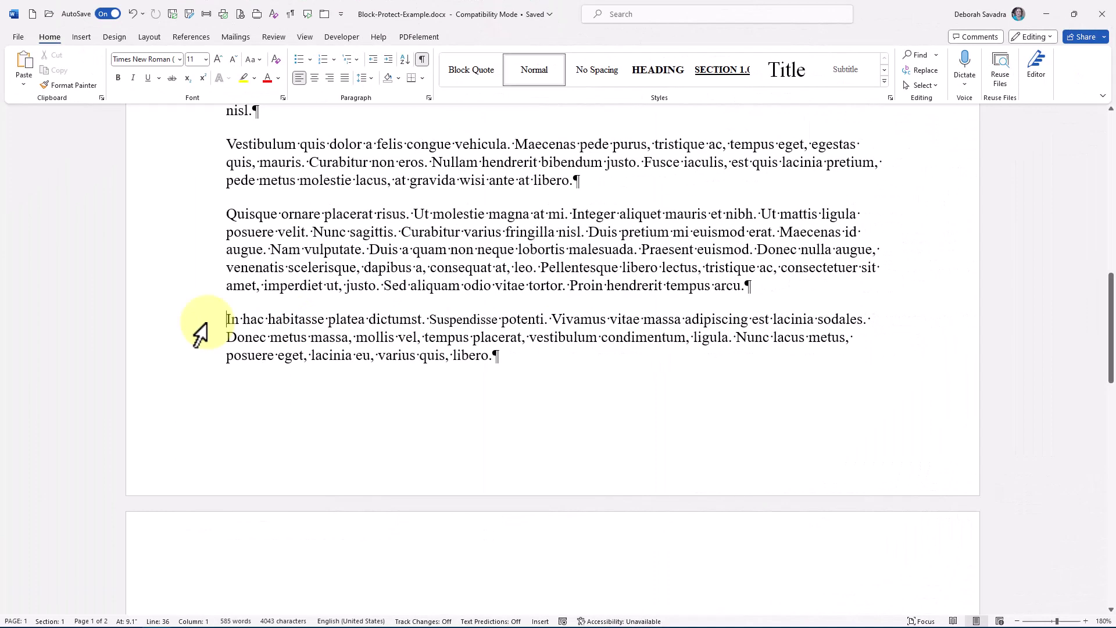
- Set Page break before on the In hac habitasse paragraph
{"action": "right_click", "coordinate": [209, 323]}
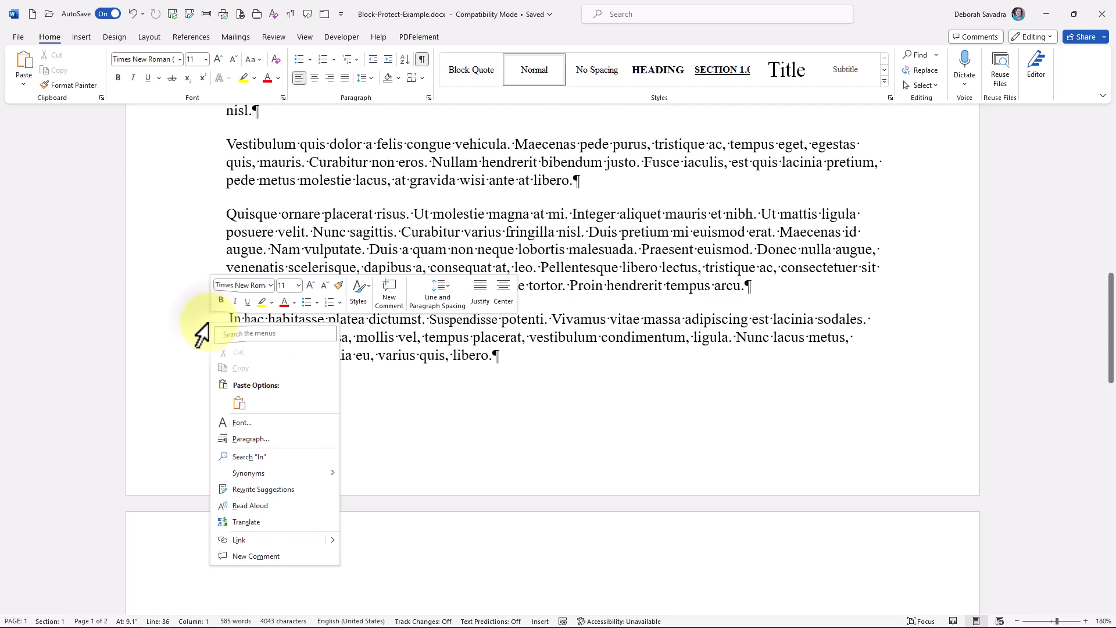
{"action": "left_click", "coordinate": [251, 440]}
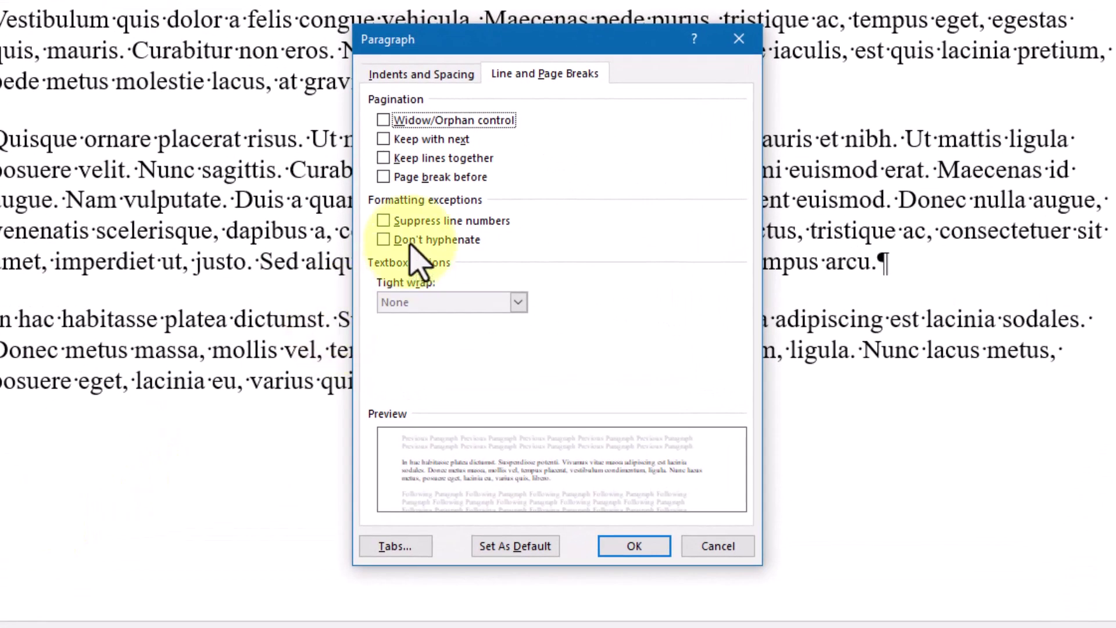
{"action": "left_click", "coordinate": [384, 178]}
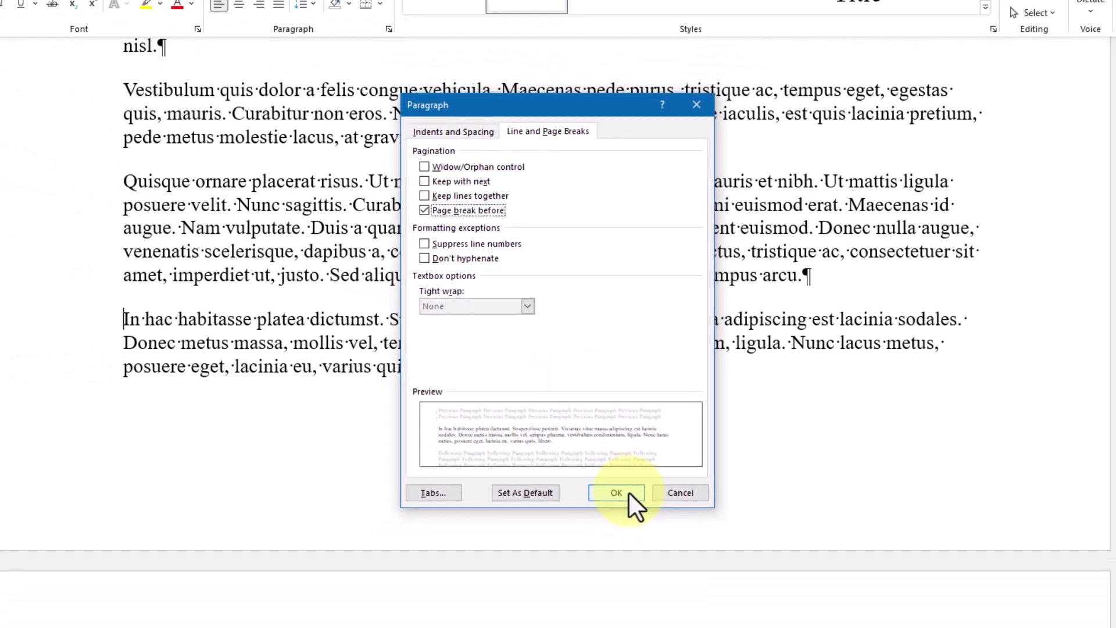
{"action": "left_click", "coordinate": [634, 546]}
{"action": "scroll", "coordinate": [612, 451], "scroll_direction": "down", "scroll_amount": 4}
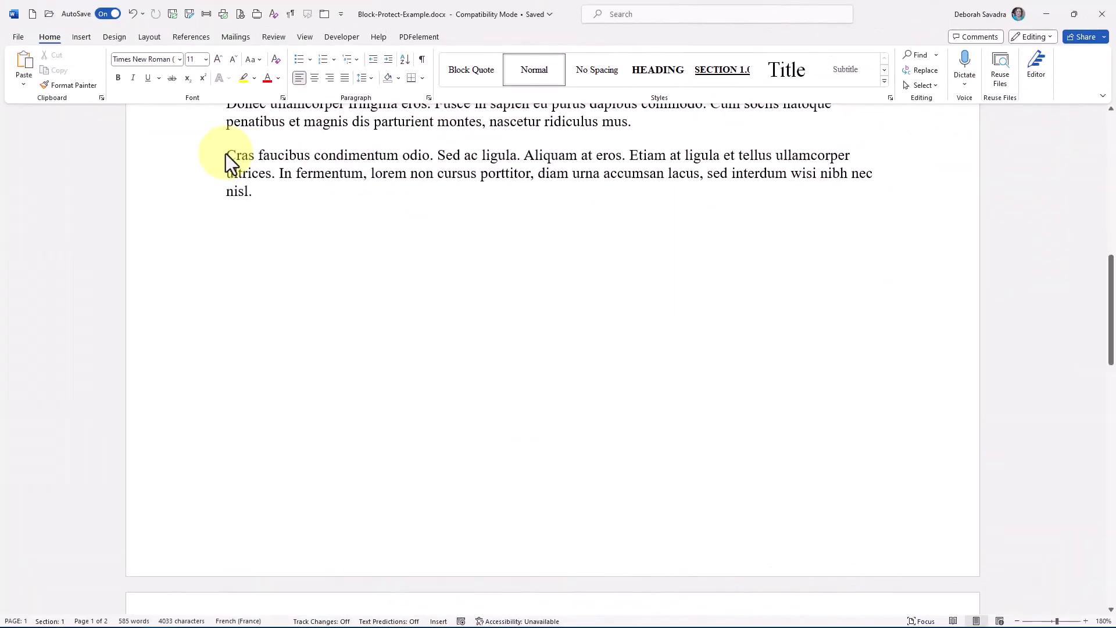
- Show formatting marks at the top of page 2 to reveal the pagination markers
{"action": "scroll", "coordinate": [193, 185], "scroll_direction": "down", "scroll_amount": 6}
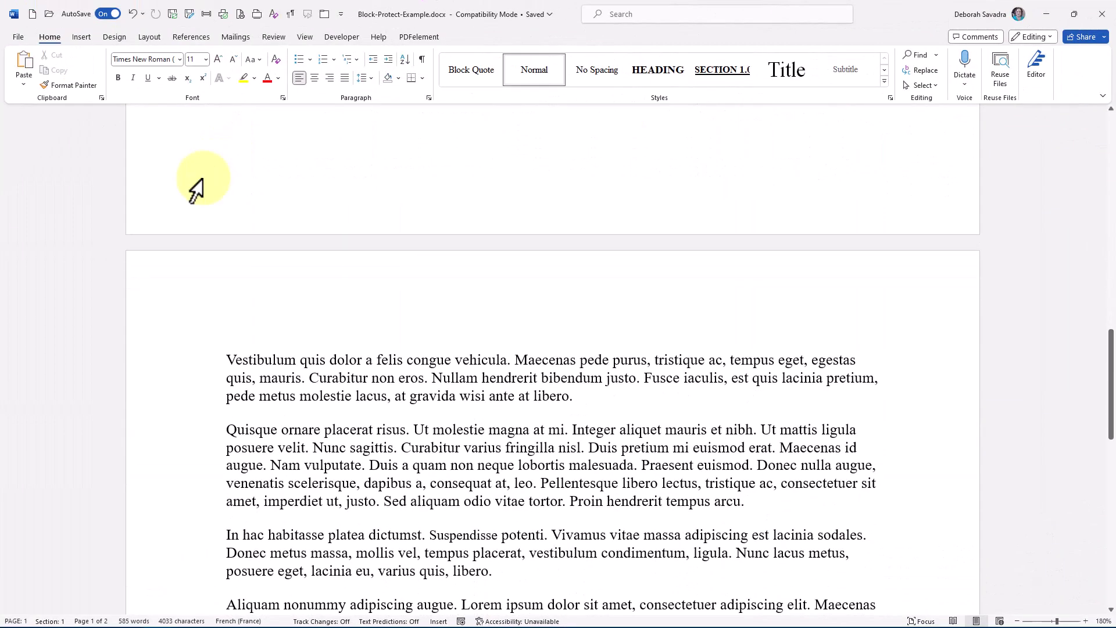
{"action": "scroll", "coordinate": [196, 190], "scroll_direction": "down", "scroll_amount": 2}
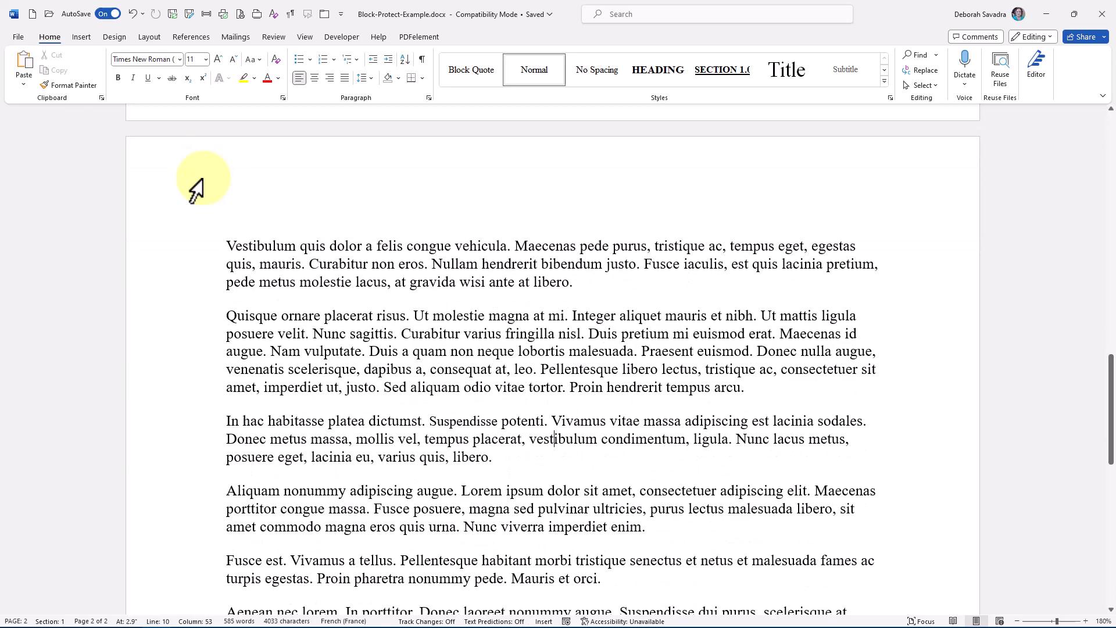
{"action": "scroll", "coordinate": [196, 190], "scroll_direction": "up", "scroll_amount": 8}
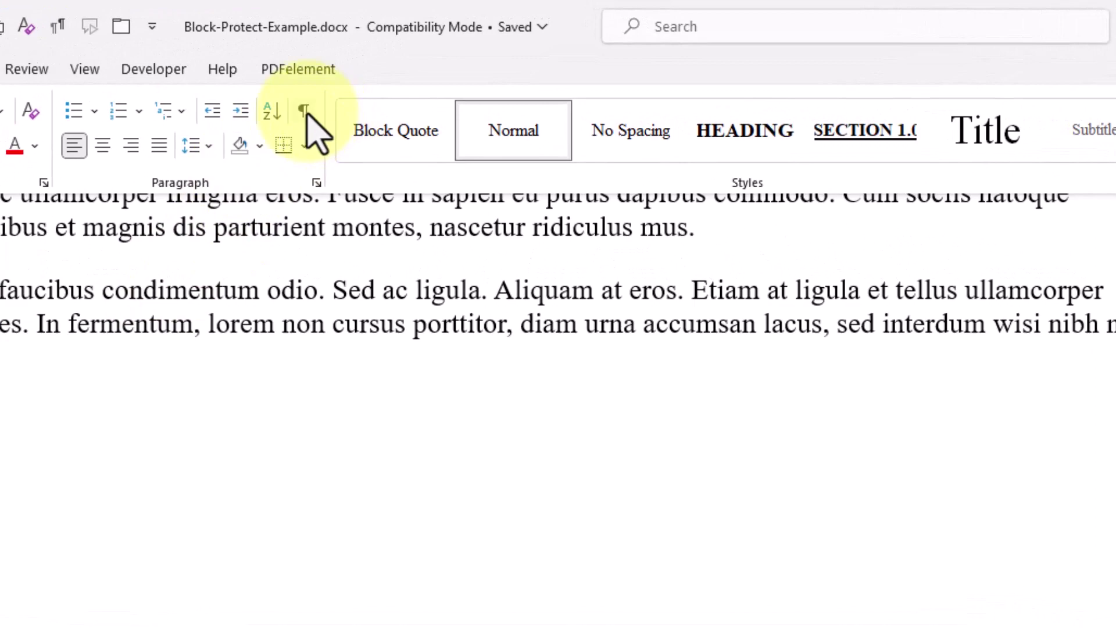
{"action": "left_click", "coordinate": [304, 110]}
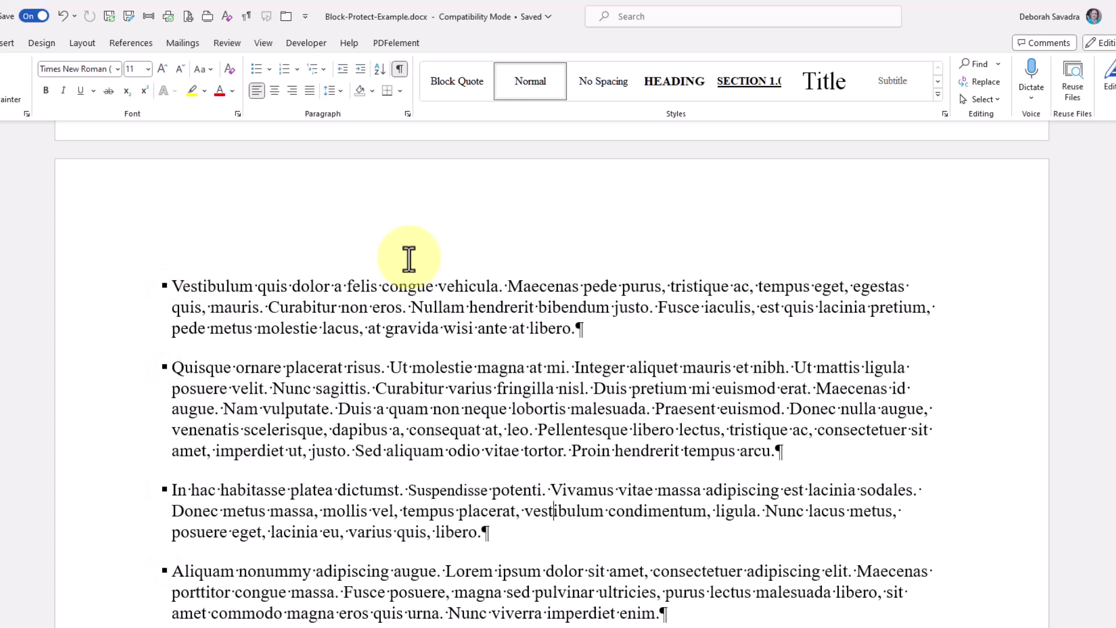
- Select the whole document and clear the mixed Keep with next setting, so page 1 ends at 'In hac habitasse'
{"action": "key", "text": "ctrl+a"}
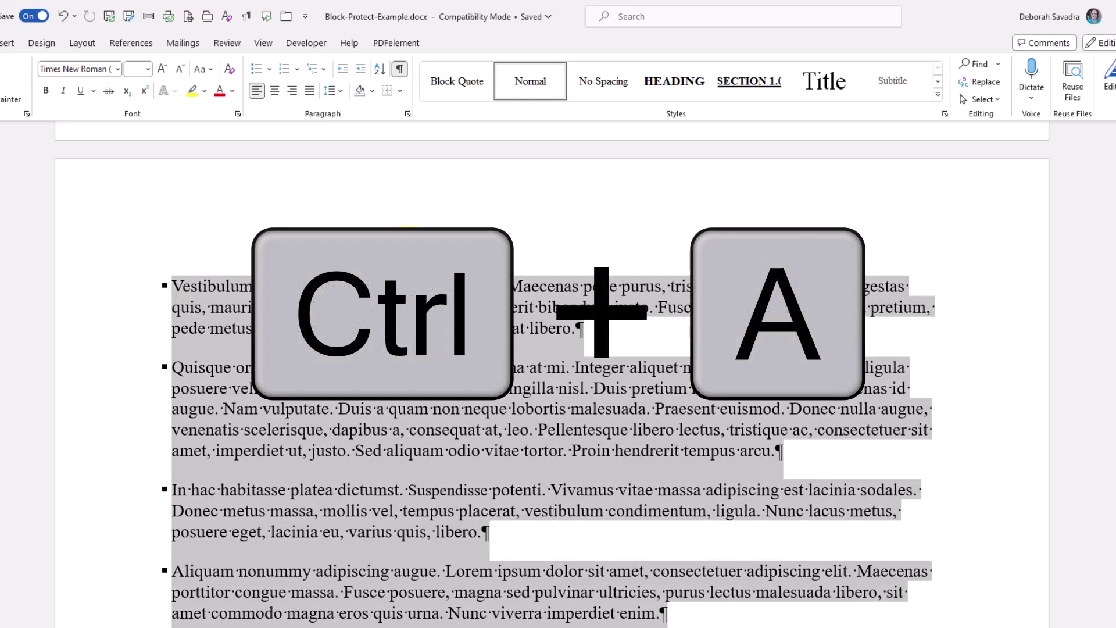
{"action": "right_click", "coordinate": [403, 290]}
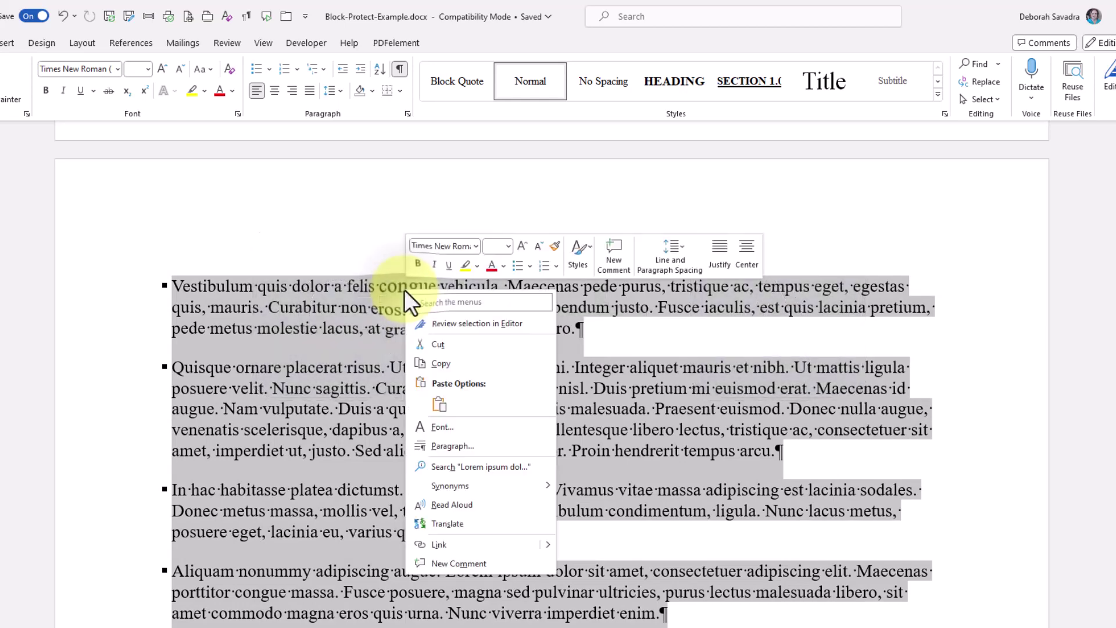
{"action": "left_click", "coordinate": [439, 445]}
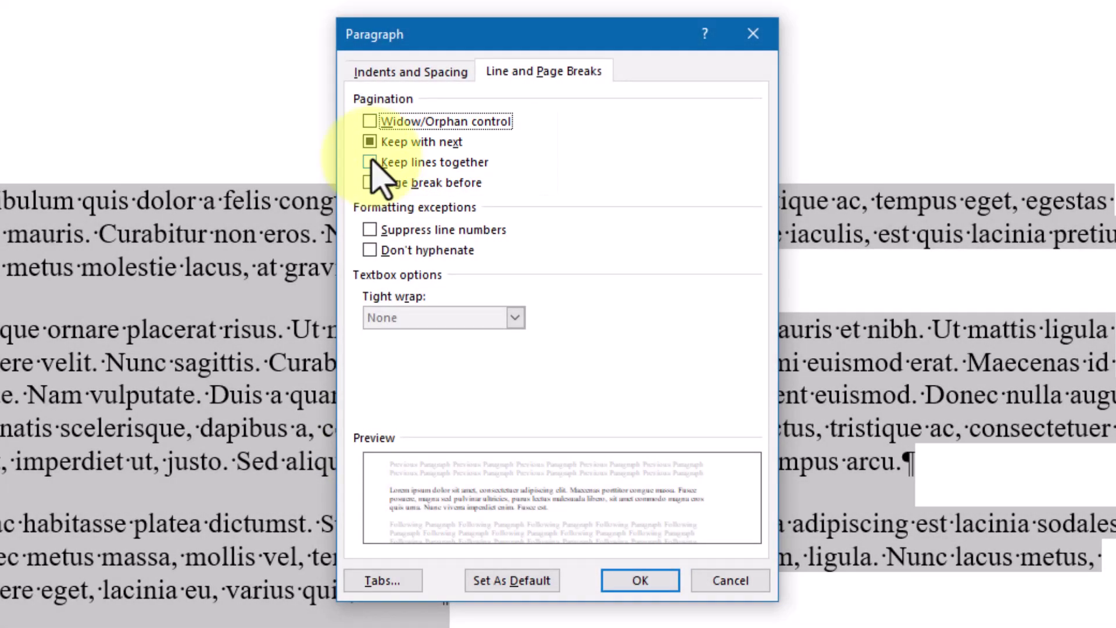
{"action": "left_click", "coordinate": [369, 142]}
{"action": "left_click", "coordinate": [370, 142]}
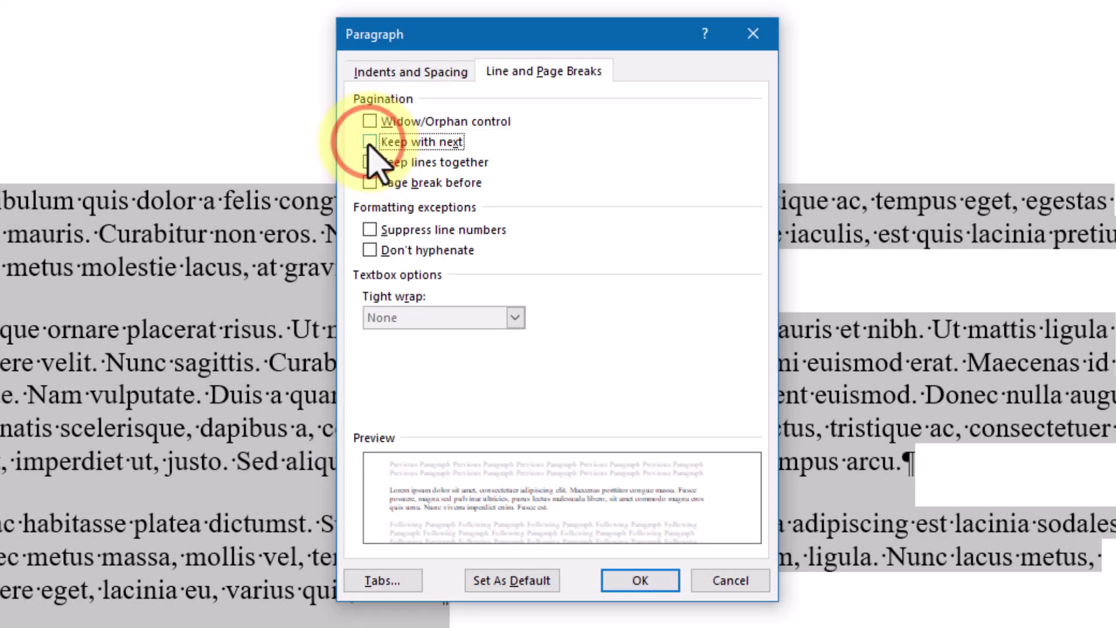
{"action": "left_click", "coordinate": [611, 580]}
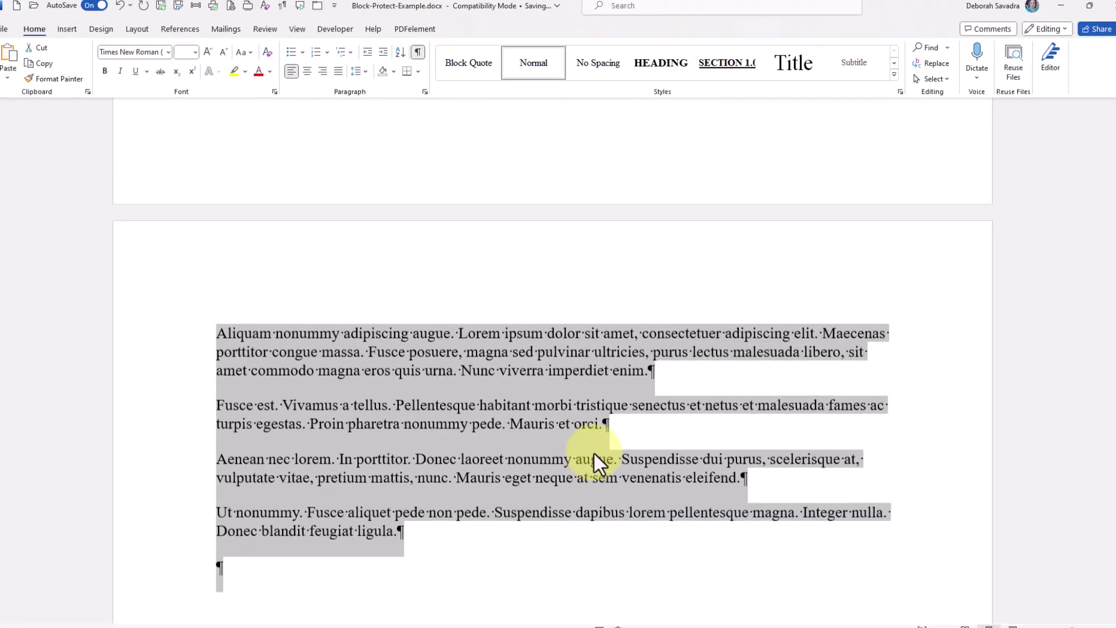
{"action": "scroll", "coordinate": [605, 503], "scroll_direction": "up", "scroll_amount": 5}
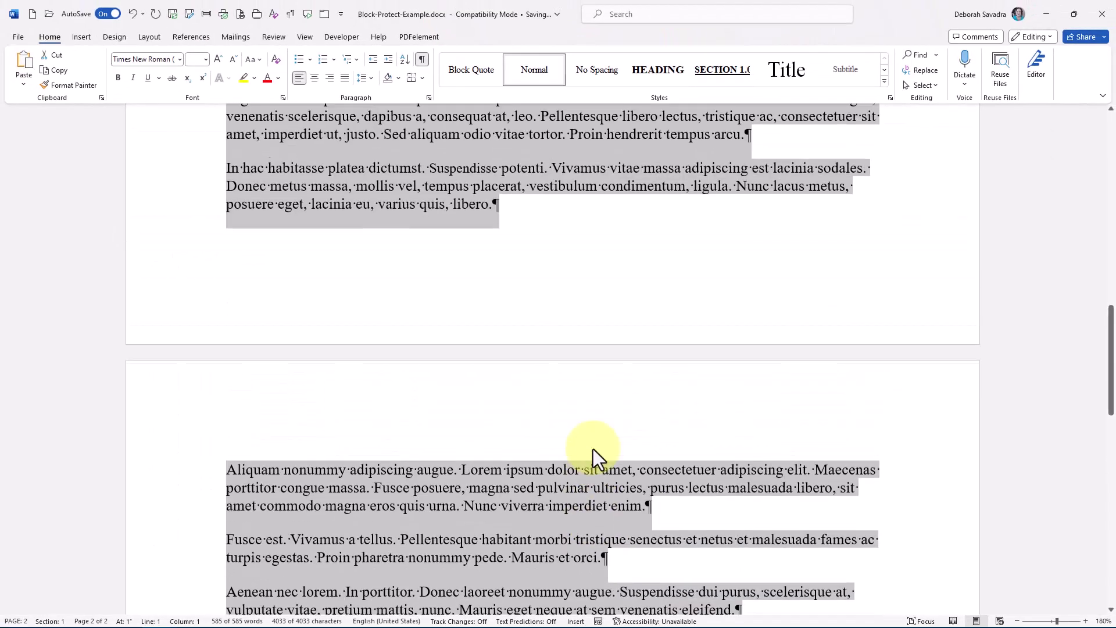